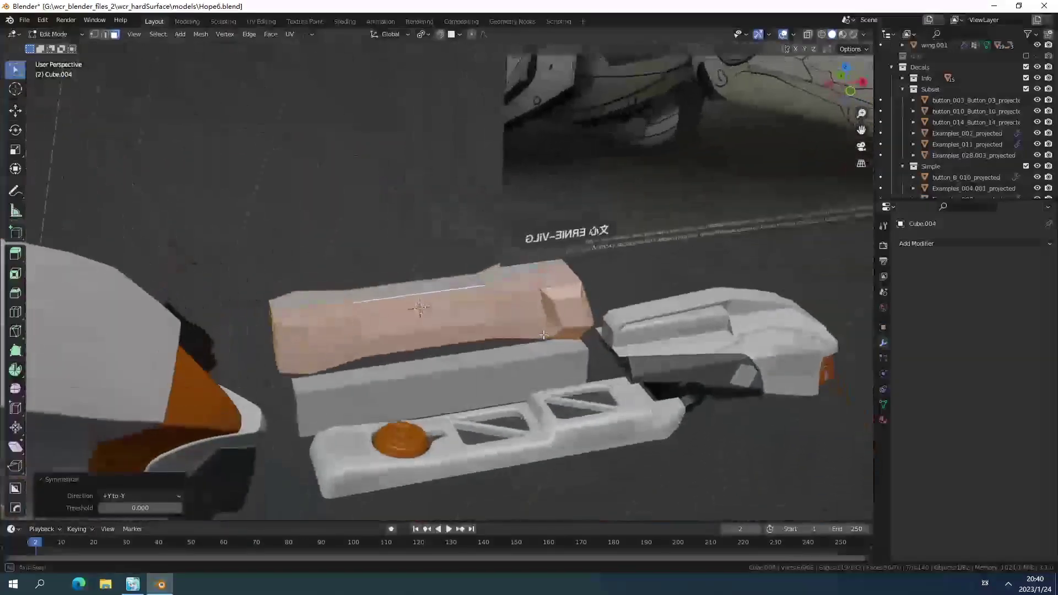
# - Scale the flared bar object to about 0.721 along the global Y axis in Object Mode
pyautogui.scroll(-3, 544, 334)
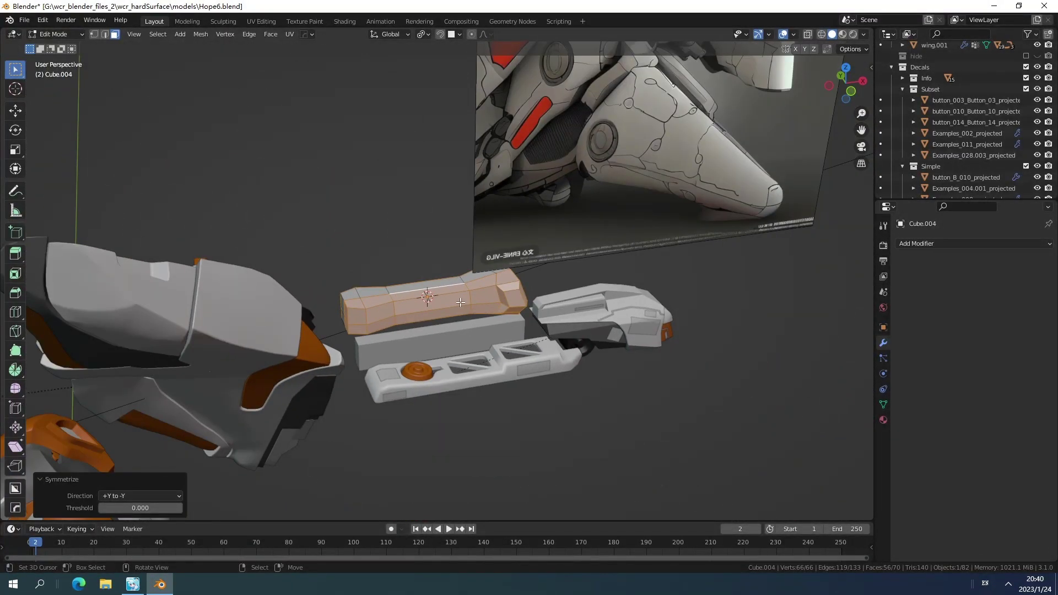
pyautogui.press('Tab')
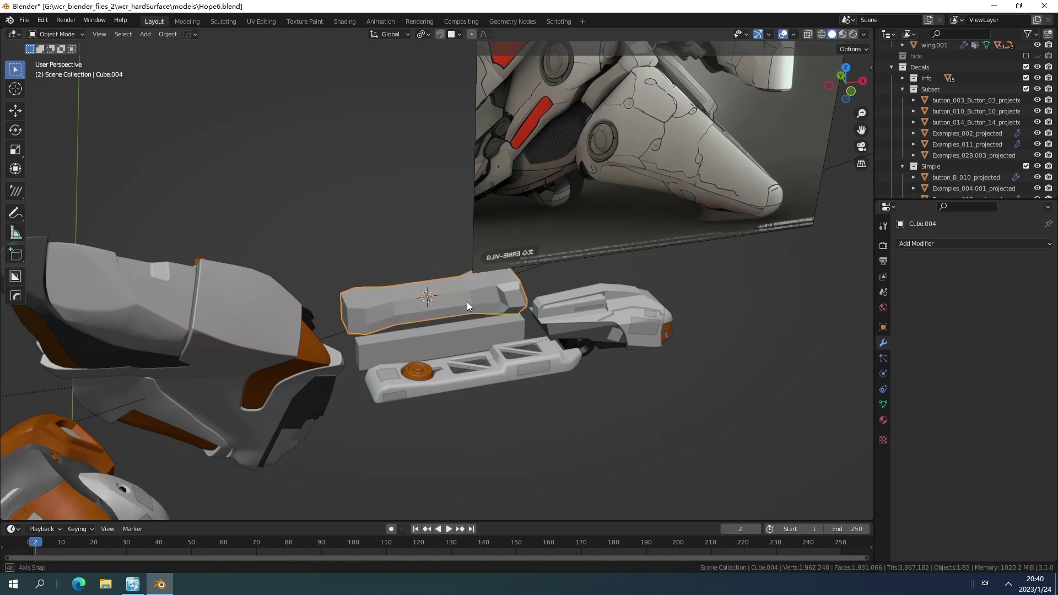
pyautogui.moveTo(468, 302); pyautogui.dragTo(538, 358, button='middle')
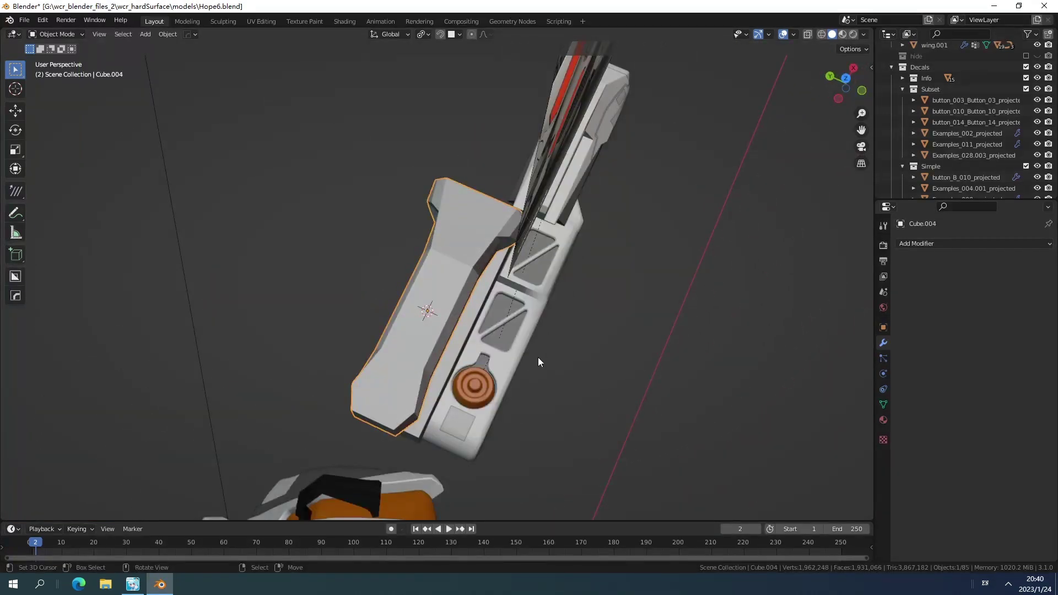
pyautogui.press('s')
pyautogui.press('y')
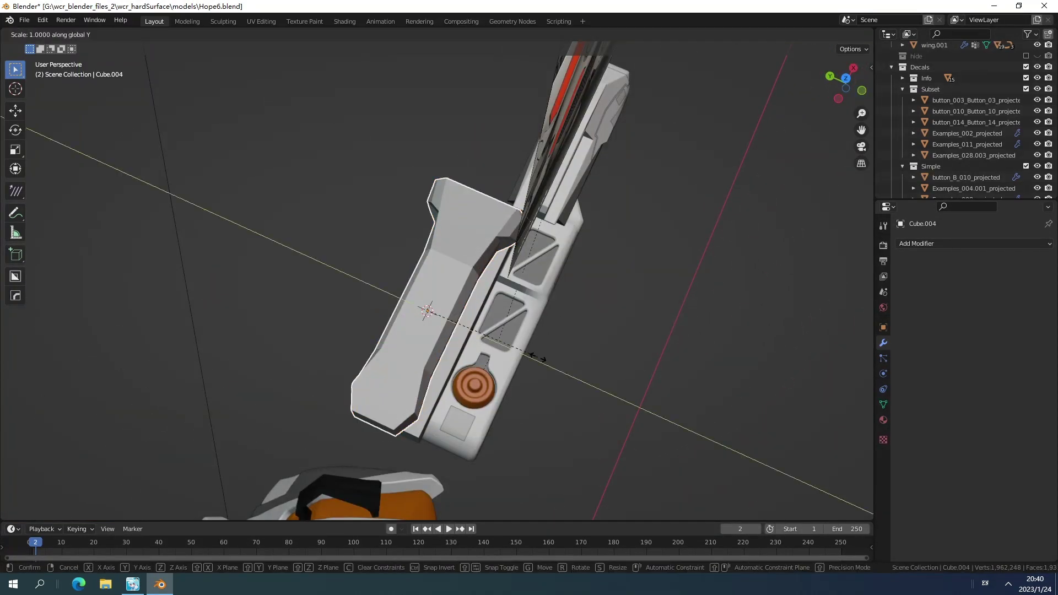
pyautogui.click(509, 341)
# - Move the flared bar about -0.039 m along the global Y axis
pyautogui.moveTo(509, 342); pyautogui.dragTo(491, 302, button='middle')
pyautogui.press('g')
pyautogui.press('x')
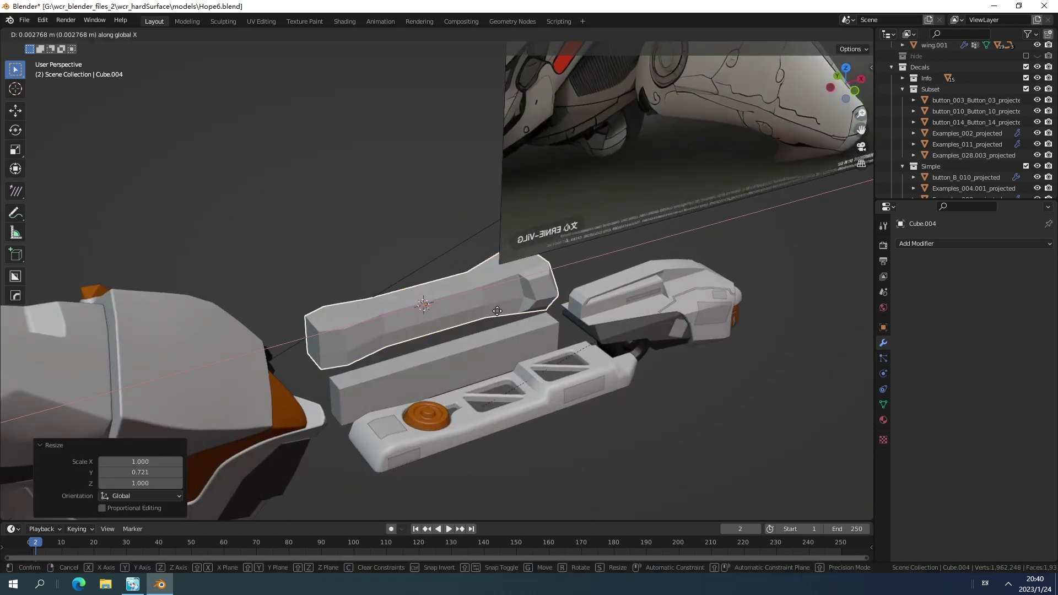
pyautogui.press('y')
pyautogui.click(510, 327)
pyautogui.moveTo(510, 327)
pyautogui.mouseDown(button='middle')
pyautogui.moveTo(617, 336)
pyautogui.moveTo(458, 328)
pyautogui.moveTo(616, 320)
pyautogui.moveTo(556, 353)
pyautogui.moveTo(533, 329)
pyautogui.moveTo(491, 321)
pyautogui.mouseUp(button='middle')
pyautogui.scroll(2, 525, 359)
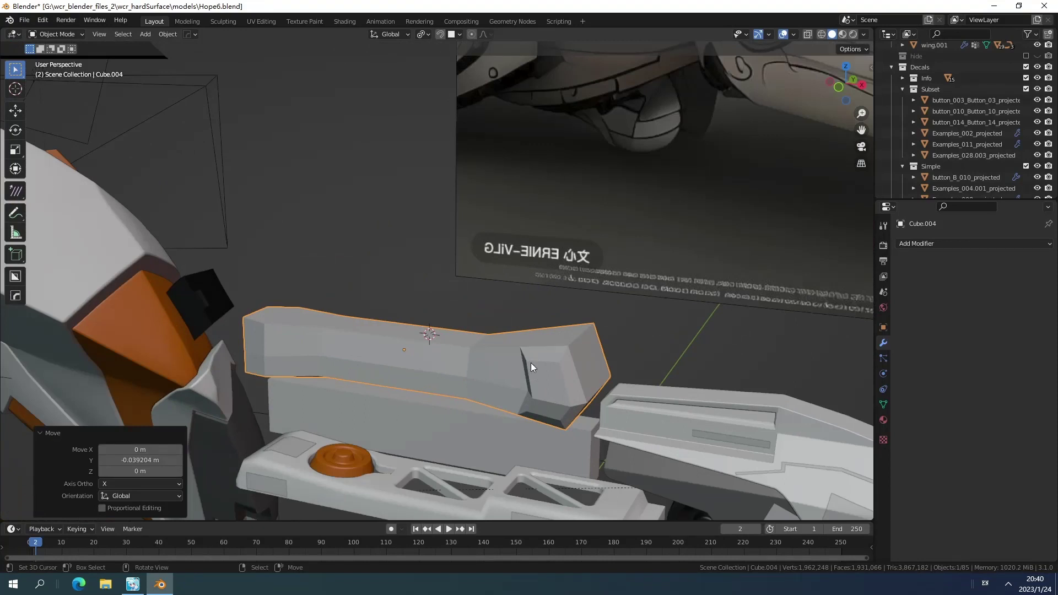
pyautogui.scroll(2, 551, 383)
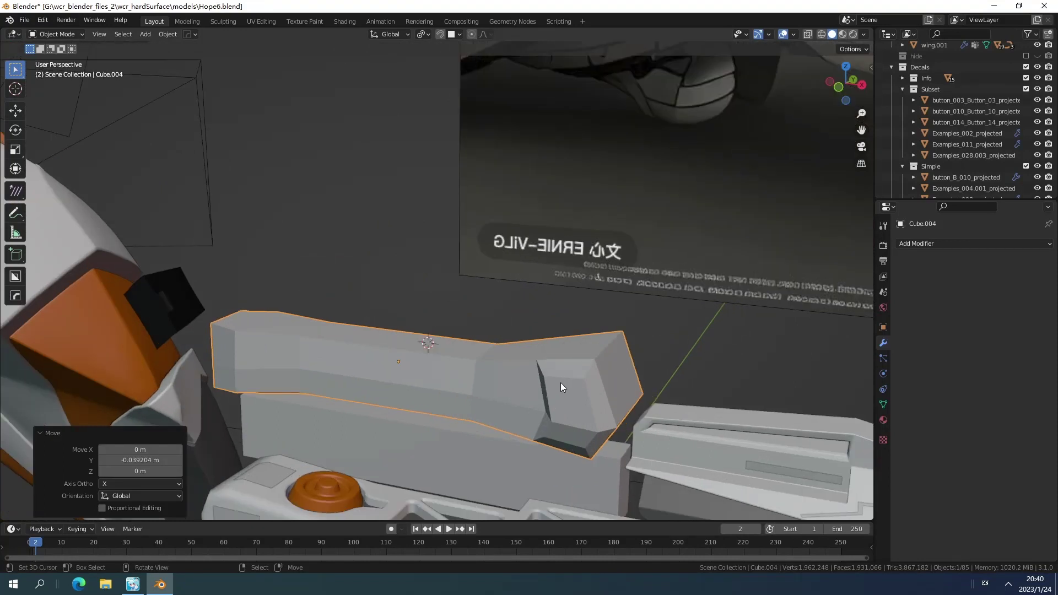
# - In Edit Mode, clear the selection and select all sharp edges of the flared bar
pyautogui.press('Tab')
pyautogui.scroll(2, 561, 383)
pyautogui.keyDown('shift'); pyautogui.moveTo(609, 426); pyautogui.dragTo(609, 340, button='middle'); pyautogui.keyUp('shift')
pyautogui.hotkey('alt', 'a')
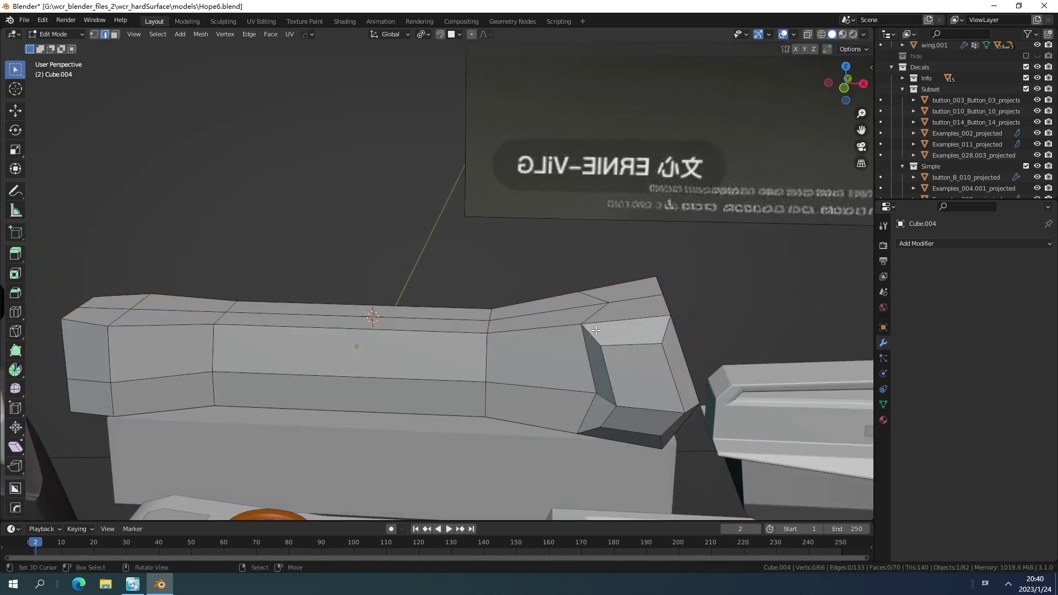
pyautogui.click(165, 35)
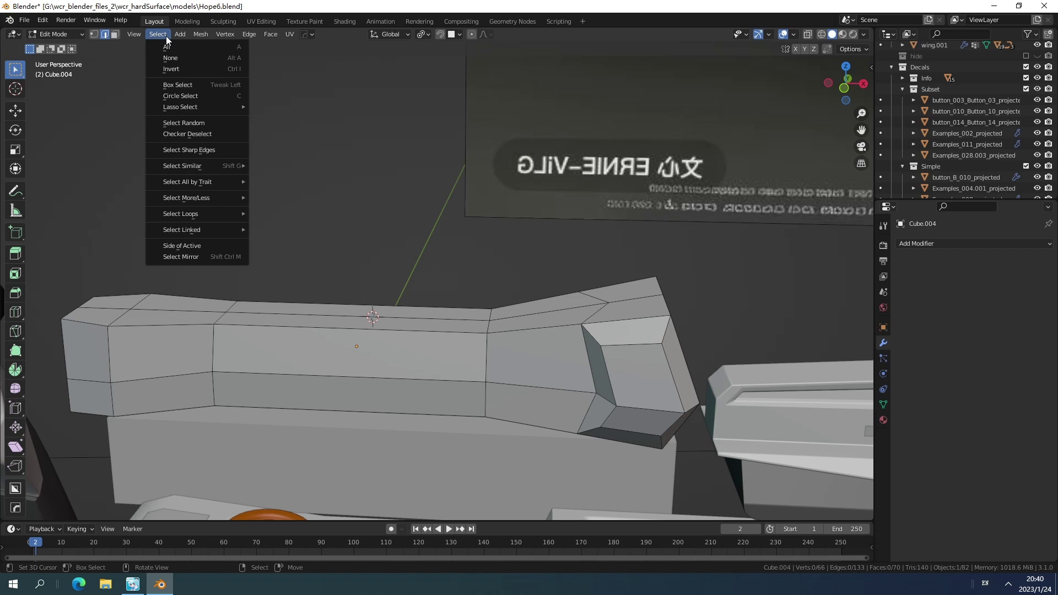
pyautogui.click(210, 151)
# - Extend the edge selection with the border edges of the raised panels on both sides of the flared end
pyautogui.moveTo(400, 327); pyautogui.dragTo(408, 266, button='middle')
pyautogui.keyDown('shift'); pyautogui.click(643, 353); pyautogui.keyUp('shift')
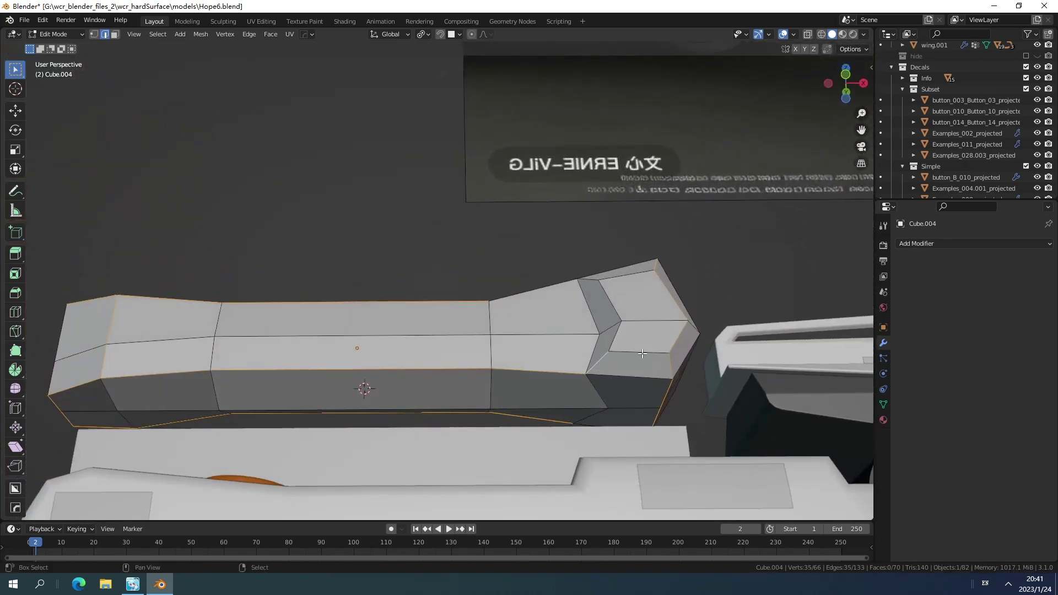
pyautogui.moveTo(628, 324)
pyautogui.mouseDown(button='middle')
pyautogui.moveTo(599, 305)
pyautogui.moveTo(640, 328)
pyautogui.mouseUp(button='middle')
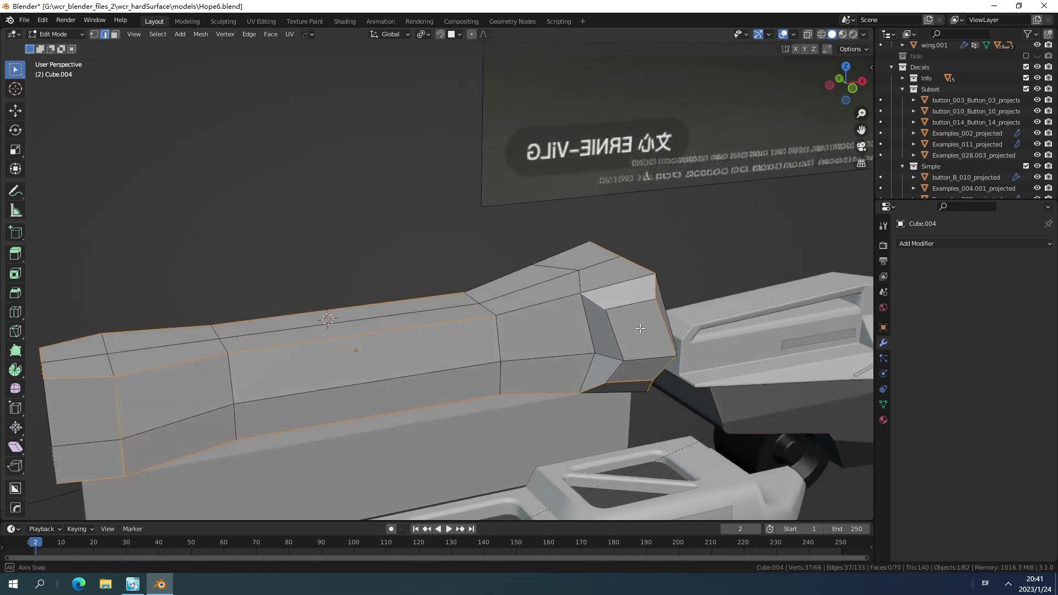
pyautogui.moveTo(539, 304); pyautogui.dragTo(353, 285, button='middle')
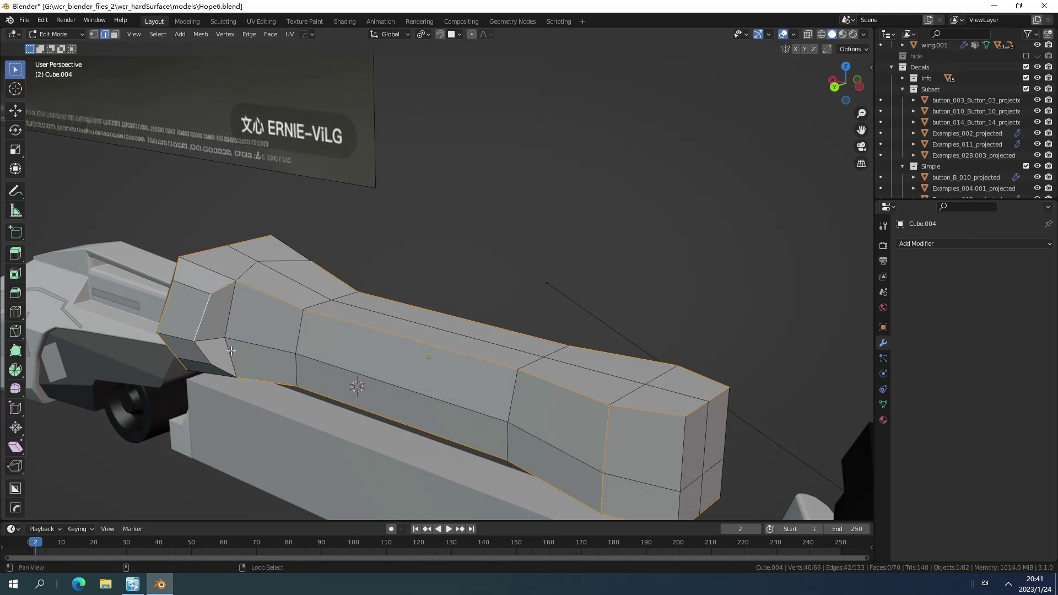
pyautogui.moveTo(232, 351); pyautogui.dragTo(605, 283, button='middle')
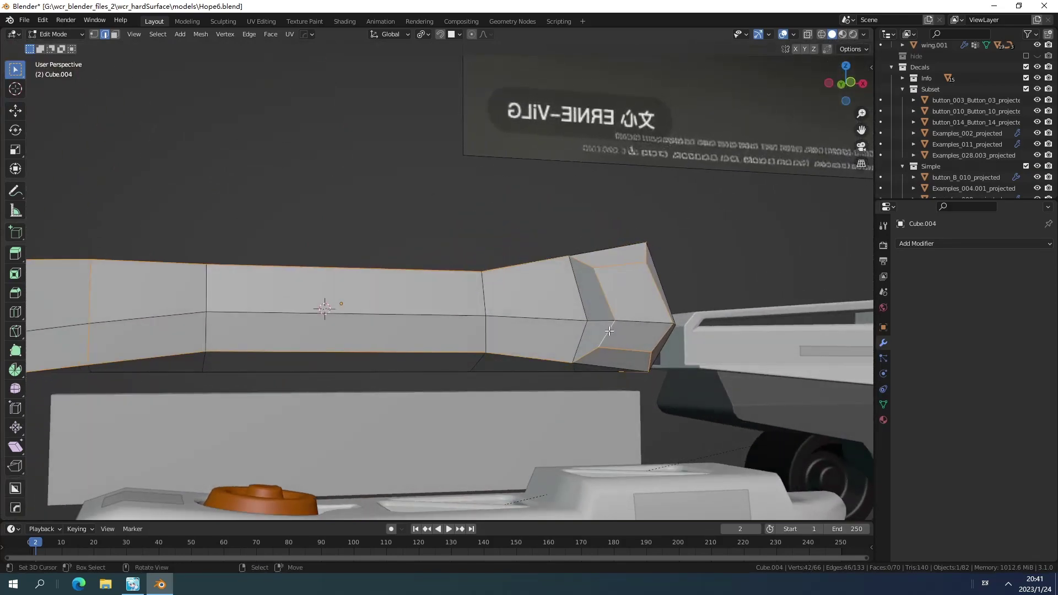
pyautogui.moveTo(609, 331); pyautogui.dragTo(441, 315, button='middle')
pyautogui.moveTo(275, 290); pyautogui.dragTo(661, 278, button='middle')
pyautogui.moveTo(597, 269); pyautogui.dragTo(574, 281, button='middle')
pyautogui.moveTo(476, 284); pyautogui.dragTo(498, 293, button='middle')
# - Mirror the edge selection across the Y axis with Select Mirror
pyautogui.click(159, 35)
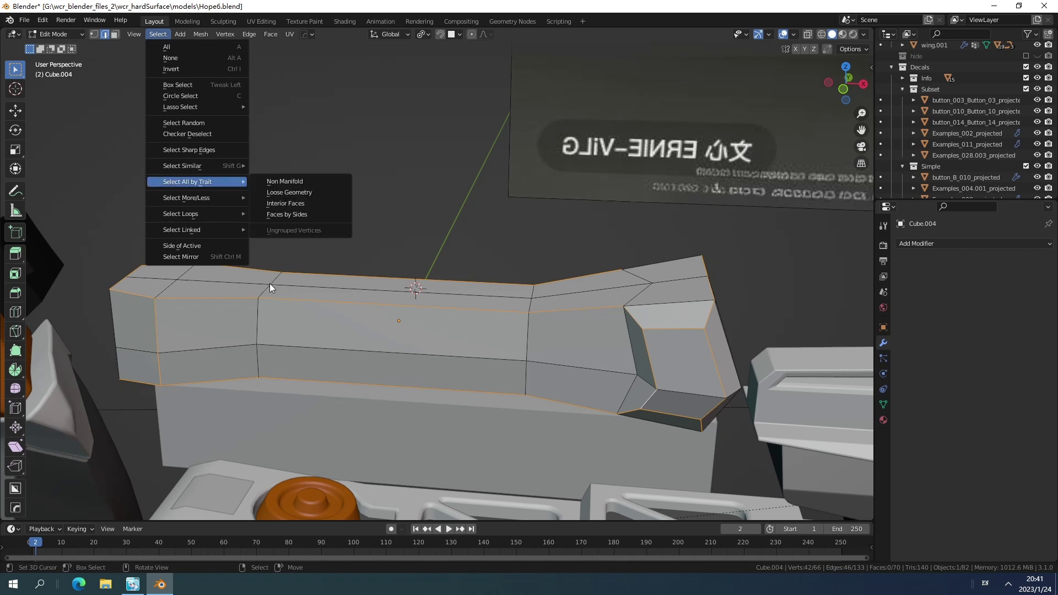
pyautogui.press('Escape')
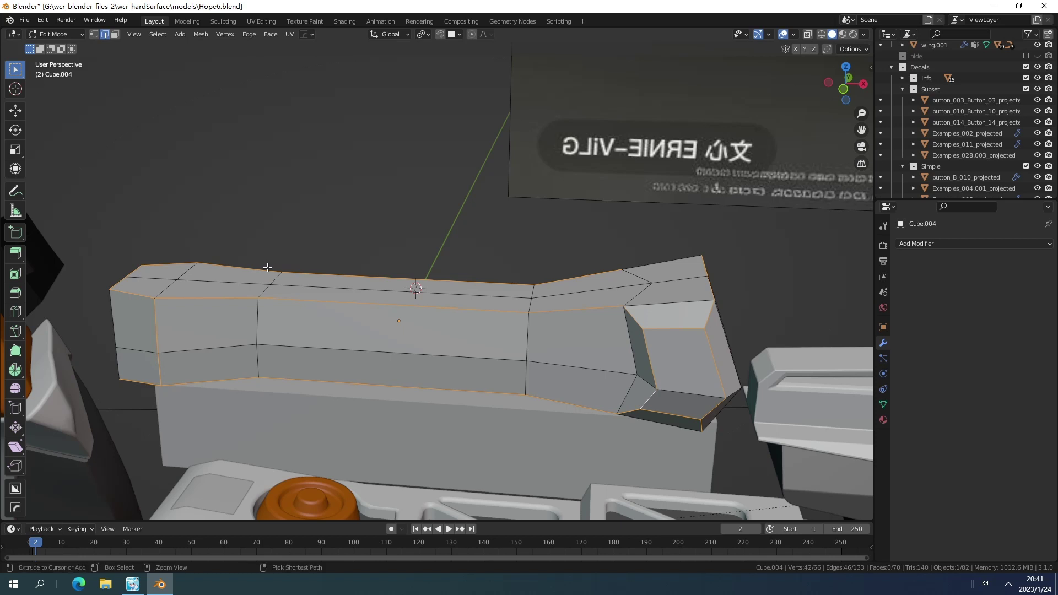
pyautogui.hotkey('ctrl', 'shift', 'm')
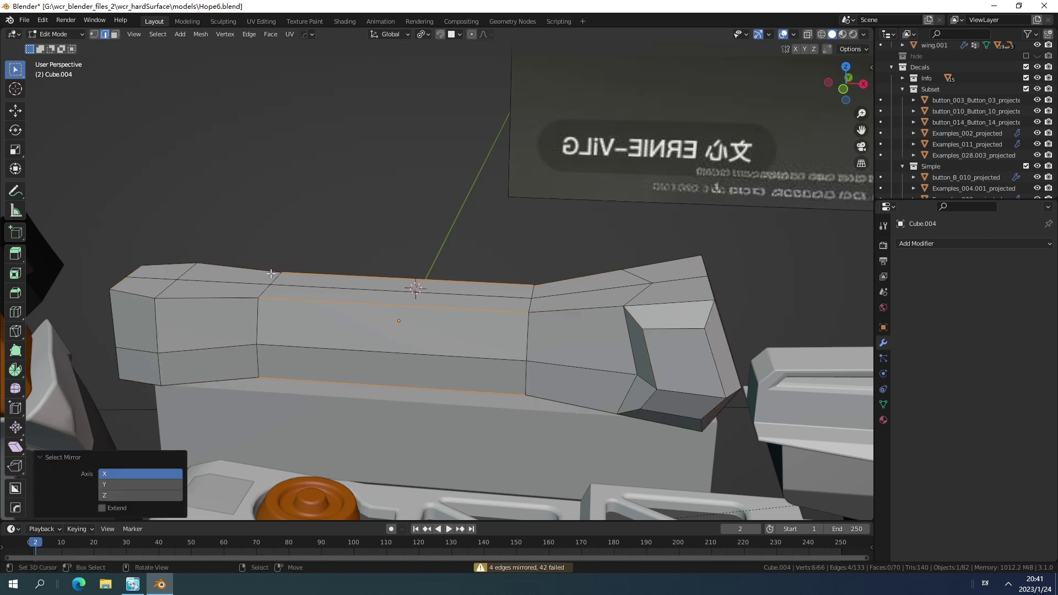
pyautogui.click(126, 484)
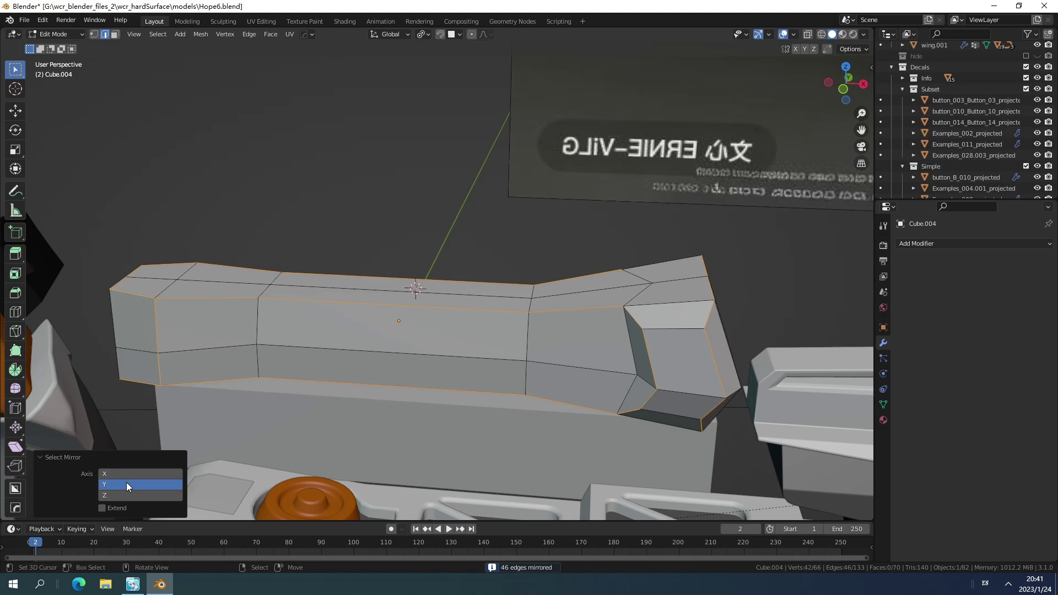
# - Add the two remaining border edges at the bar's flared end to the selection
pyautogui.moveTo(485, 330); pyautogui.dragTo(260, 286, button='middle')
pyautogui.moveTo(323, 314); pyautogui.dragTo(274, 321, button='middle')
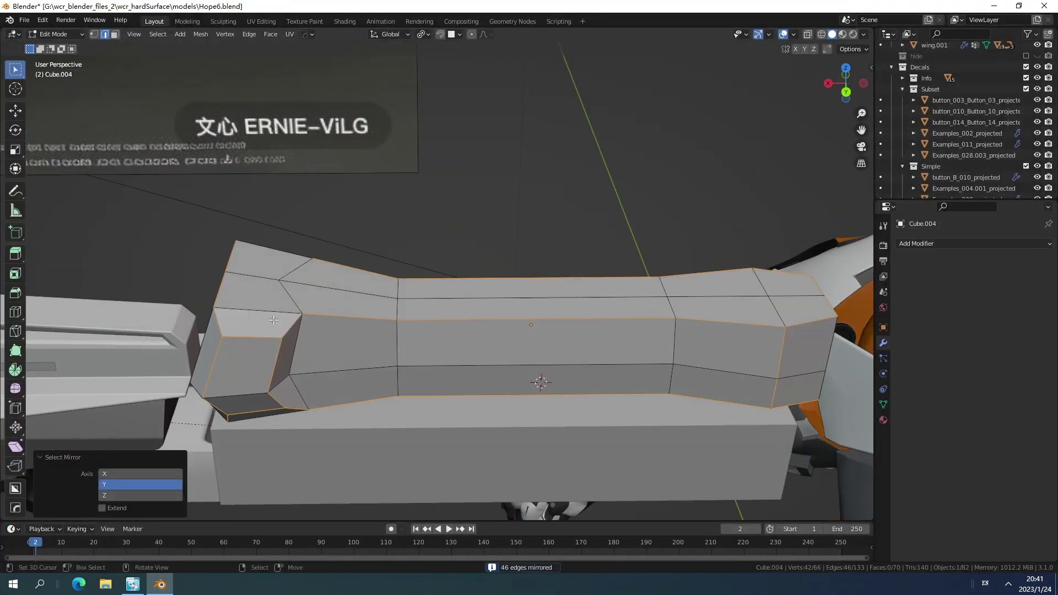
pyautogui.moveTo(342, 288); pyautogui.dragTo(561, 313, button='middle')
pyautogui.keyDown('shift'); pyautogui.click(587, 251); pyautogui.keyUp('shift')
pyautogui.keyDown('shift'); pyautogui.click(586, 314); pyautogui.keyUp('shift')
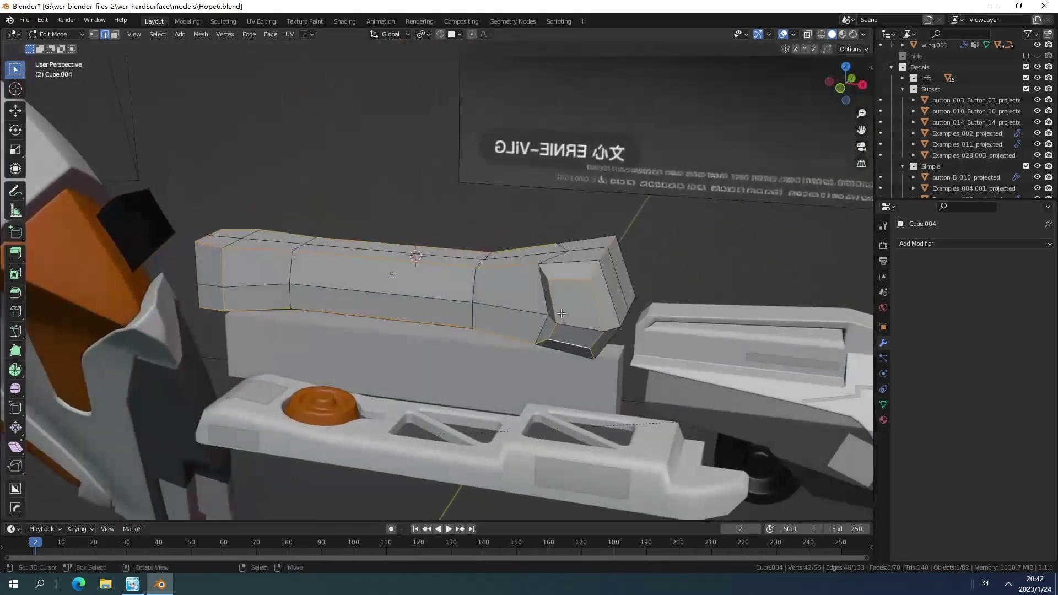
# - Set the Mean Crease of the selected edges to 1
pyautogui.press('n')
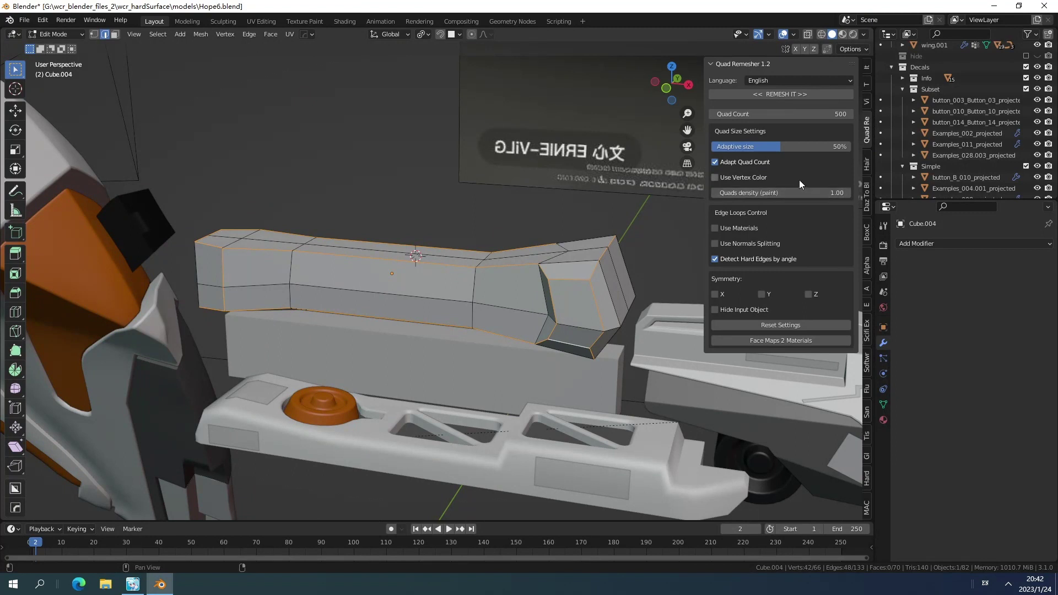
pyautogui.scroll(3, 867, 123)
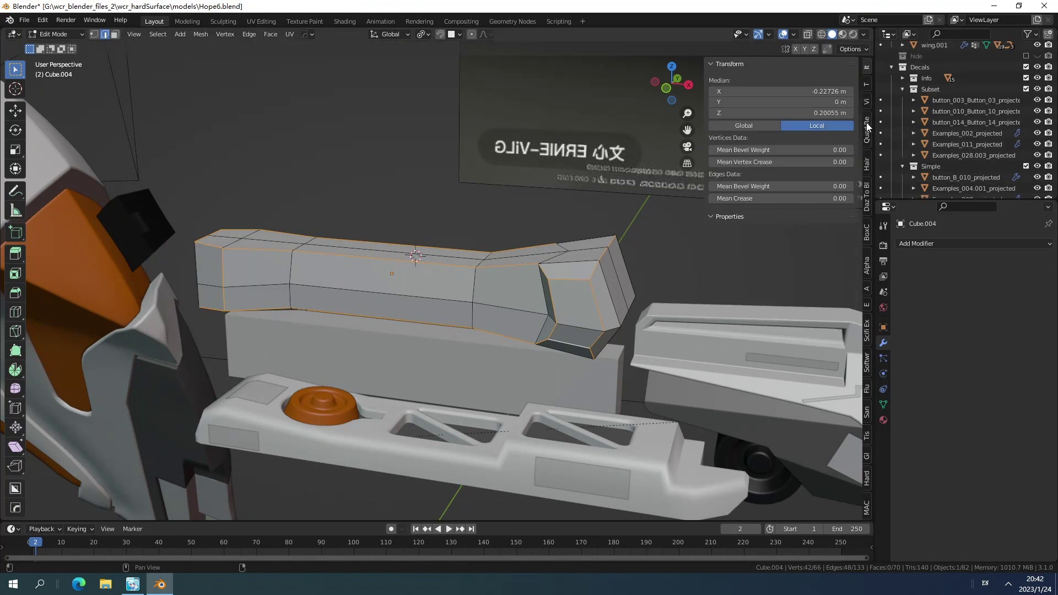
pyautogui.click(760, 197)
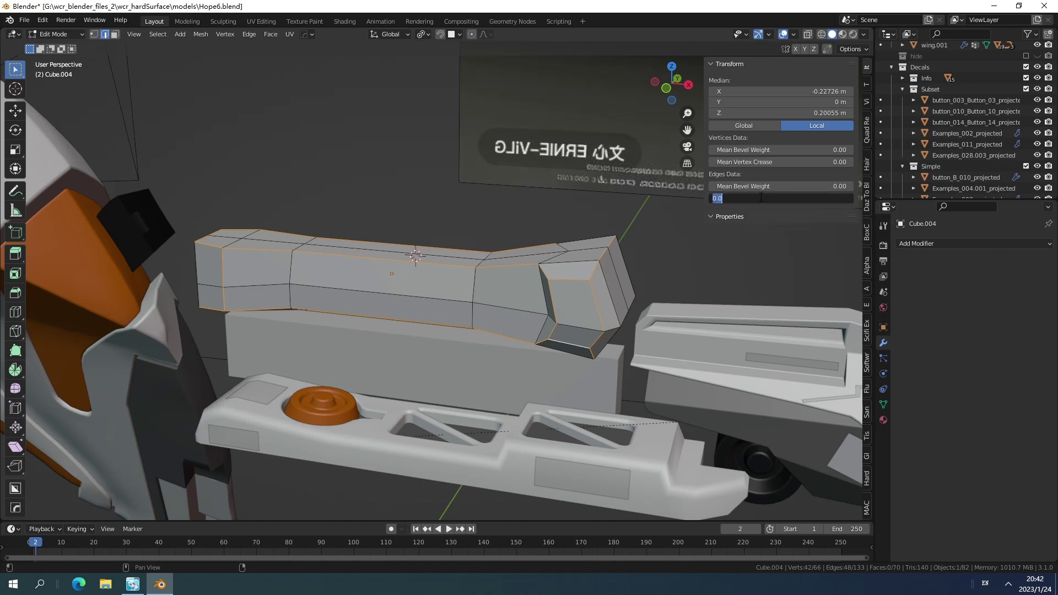
pyautogui.write('1')
pyautogui.press('Return')
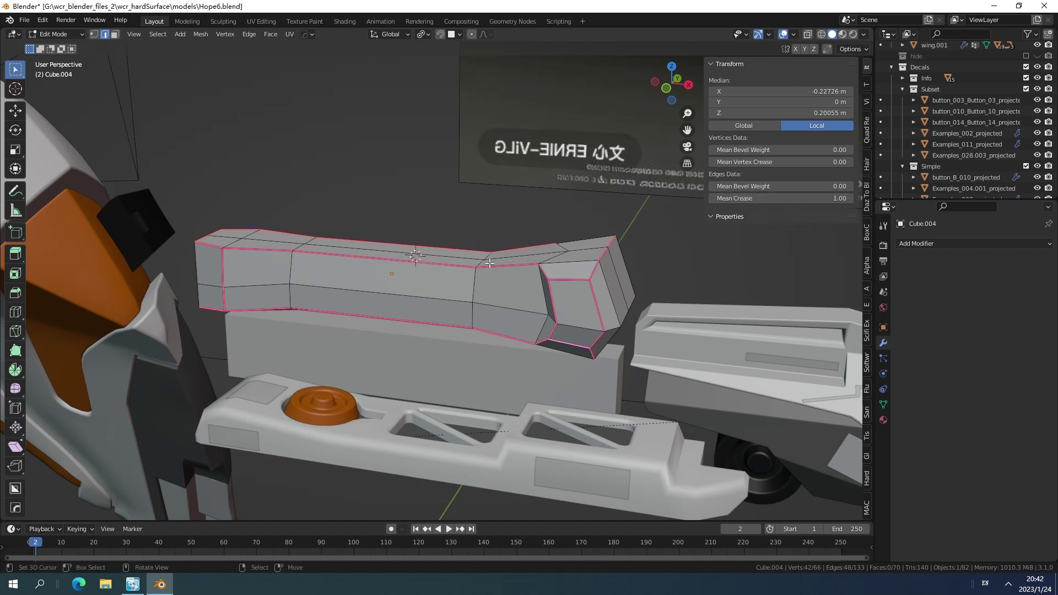
# - Return to Object Mode and add a level 2 Subdivision modifier to the bar
pyautogui.press('Tab')
pyautogui.moveTo(510, 247); pyautogui.dragTo(552, 279, button='middle')
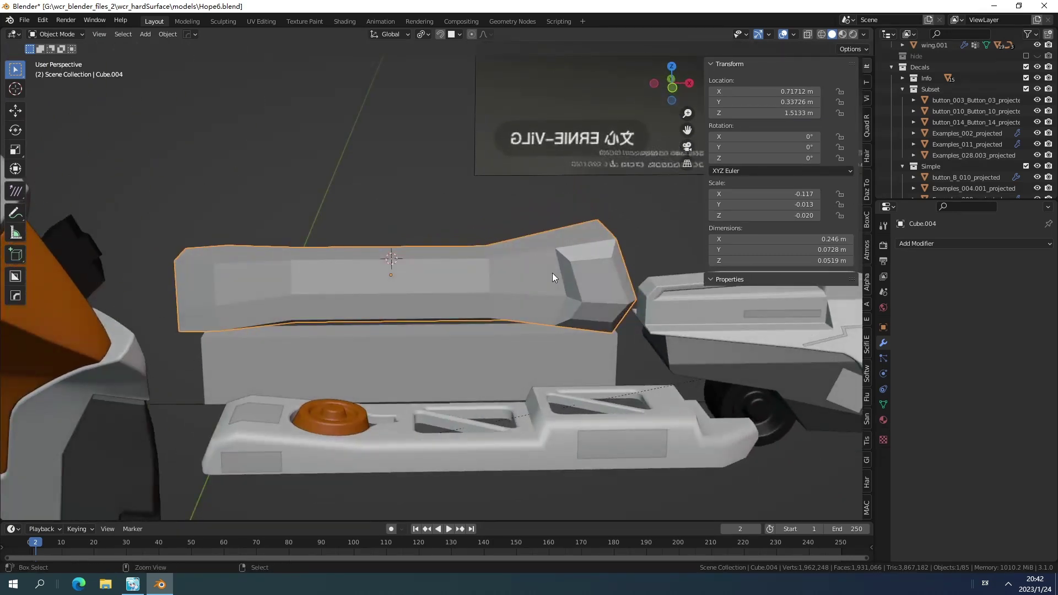
pyautogui.hotkey('ctrl', '2')
pyautogui.moveTo(553, 273)
pyautogui.mouseDown(button='middle')
pyautogui.moveTo(523, 262)
pyautogui.moveTo(492, 270)
pyautogui.moveTo(511, 296)
pyautogui.moveTo(421, 280)
pyautogui.moveTo(339, 325)
pyautogui.moveTo(468, 319)
pyautogui.moveTo(568, 284)
pyautogui.mouseUp(button='middle')
pyautogui.press('Tab')
pyautogui.press('Tab')
# - Apply smooth shading to the subdivided bar
pyautogui.click(166, 34)
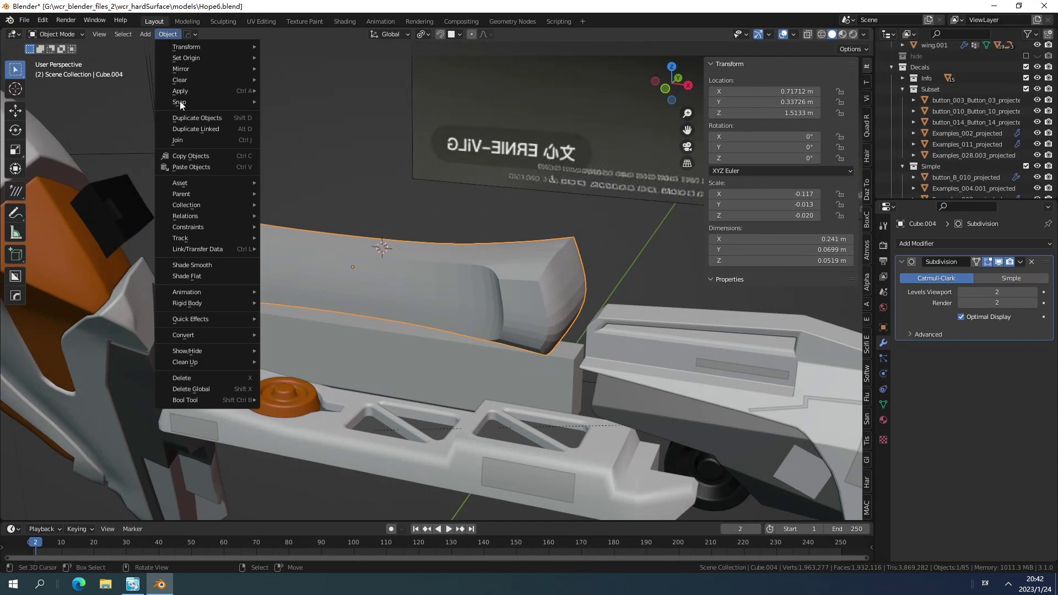
pyautogui.click(213, 265)
pyautogui.moveTo(233, 272)
pyautogui.mouseDown(button='middle')
pyautogui.moveTo(411, 294)
pyautogui.moveTo(442, 320)
pyautogui.moveTo(462, 256)
pyautogui.moveTo(363, 286)
pyautogui.moveTo(347, 263)
pyautogui.moveTo(483, 267)
pyautogui.moveTo(395, 272)
pyautogui.moveTo(394, 283)
pyautogui.mouseUp(button='middle')
# - Recalculate the normals of the whole bar mesh in Edit Mode and clear the selection
pyautogui.press('Tab')
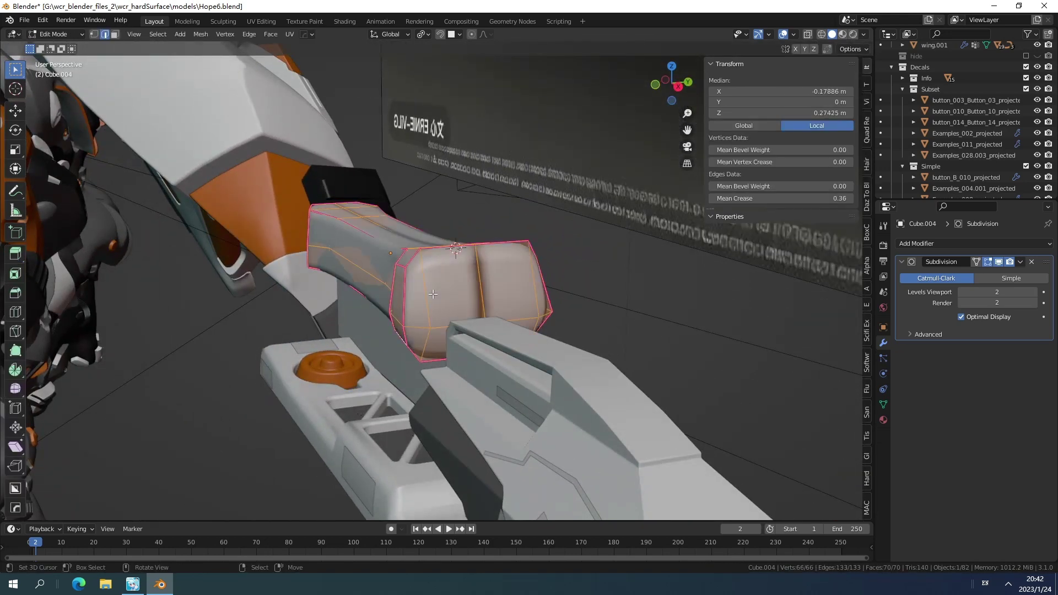
pyautogui.hotkey('shift', 'n')
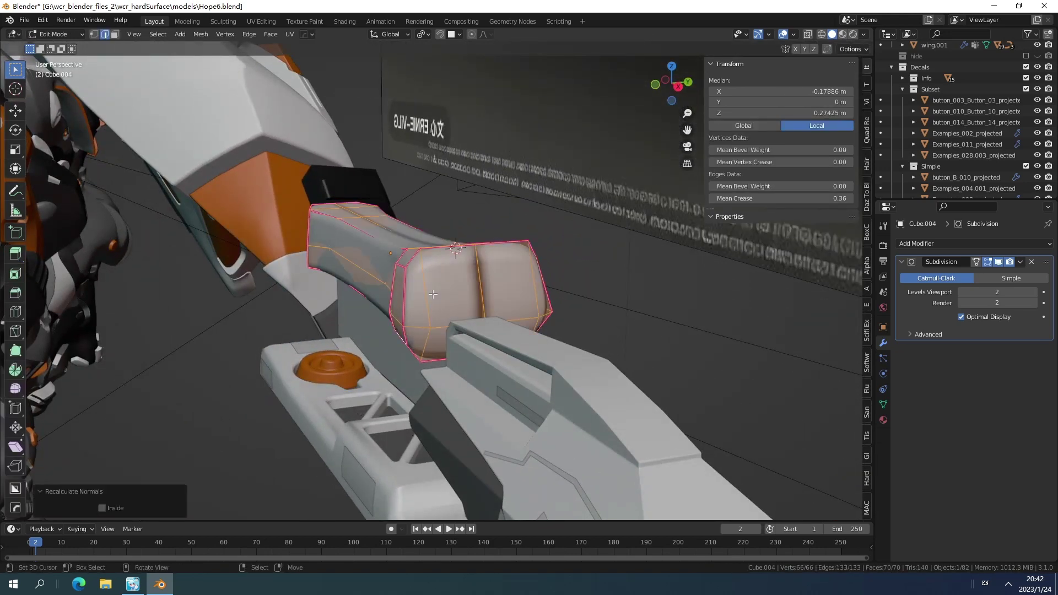
pyautogui.hotkey('alt', 'a')
# - Show the mesh in wireframe with face selection active and bring the inside of the flared end into view
pyautogui.moveTo(433, 295); pyautogui.dragTo(537, 288, button='middle')
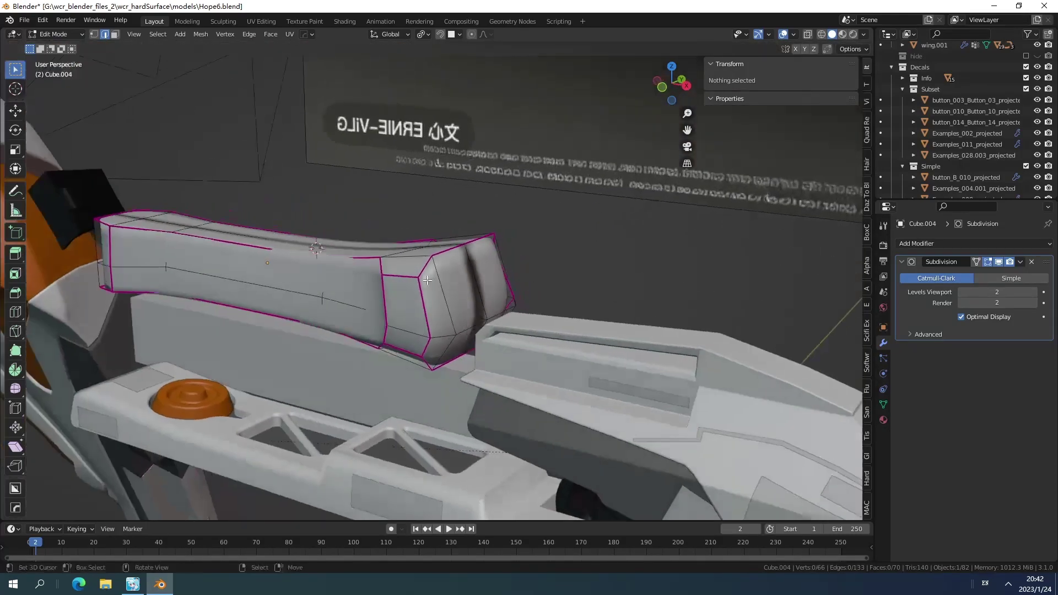
pyautogui.press('z')
pyautogui.click(379, 286)
pyautogui.moveTo(406, 300)
pyautogui.mouseDown(button='middle')
pyautogui.moveTo(449, 297)
pyautogui.moveTo(458, 283)
pyautogui.moveTo(437, 283)
pyautogui.mouseUp(button='middle')
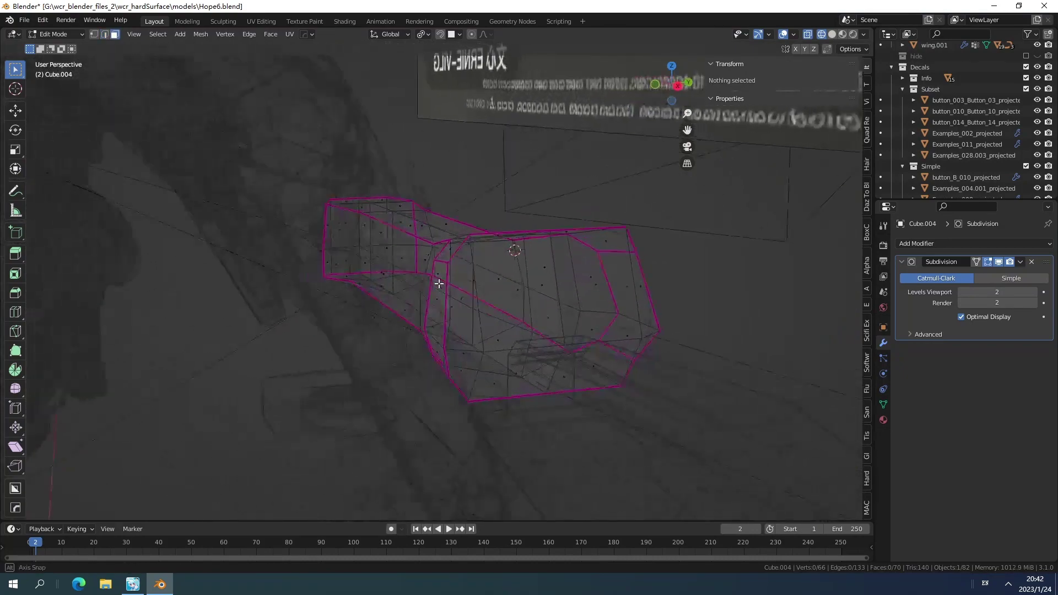
pyautogui.rightClick(522, 292)
pyautogui.moveTo(524, 293); pyautogui.dragTo(472, 341, button='middle')
# - Select the four internal faces along the centre of the bar's flared end
pyautogui.hotkey('alt', 'a')
pyautogui.click(470, 292)
pyautogui.keyDown('shift'); pyautogui.click(472, 341); pyautogui.keyUp('shift')
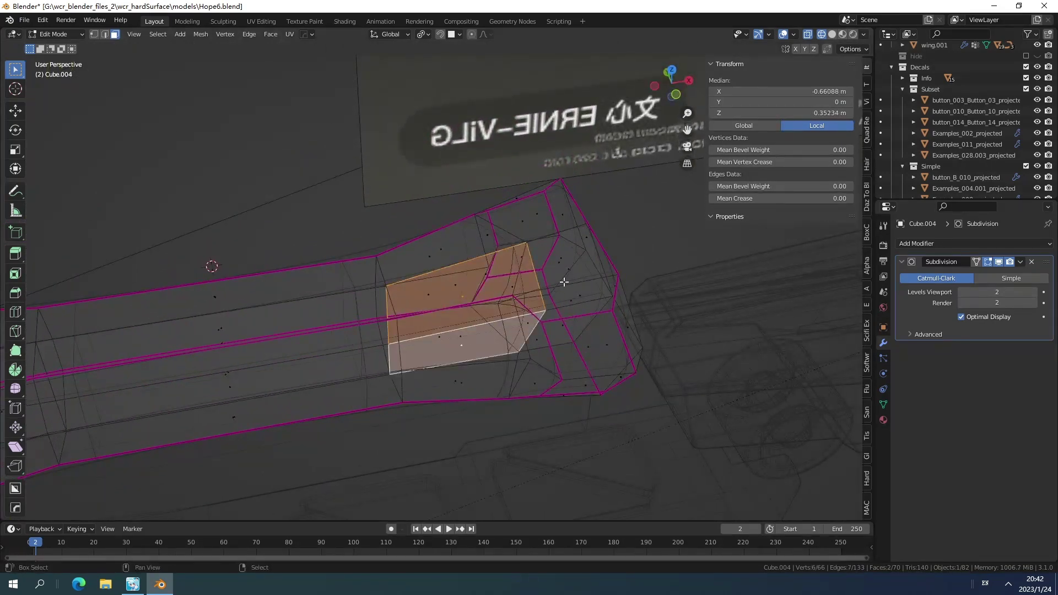
pyautogui.keyDown('shift'); pyautogui.click(569, 266); pyautogui.keyUp('shift')
pyautogui.keyDown('shift'); pyautogui.click(571, 326); pyautogui.keyUp('shift')
pyautogui.moveTo(570, 326); pyautogui.dragTo(394, 309, button='middle')
pyautogui.keyDown('shift'); pyautogui.click(294, 317); pyautogui.keyUp('shift')
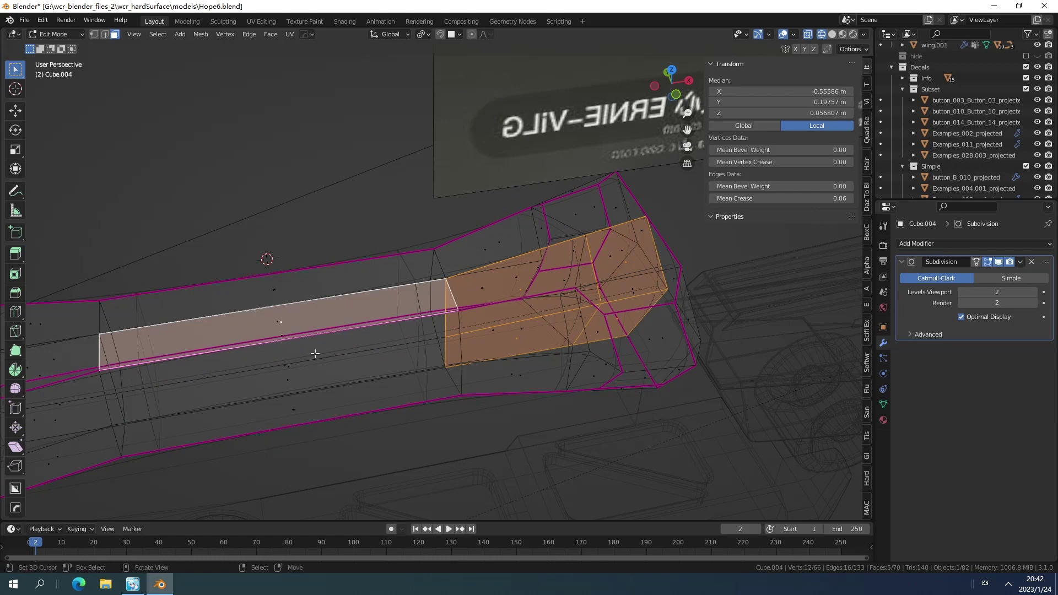
pyautogui.hotkey('ctrl', 'z')
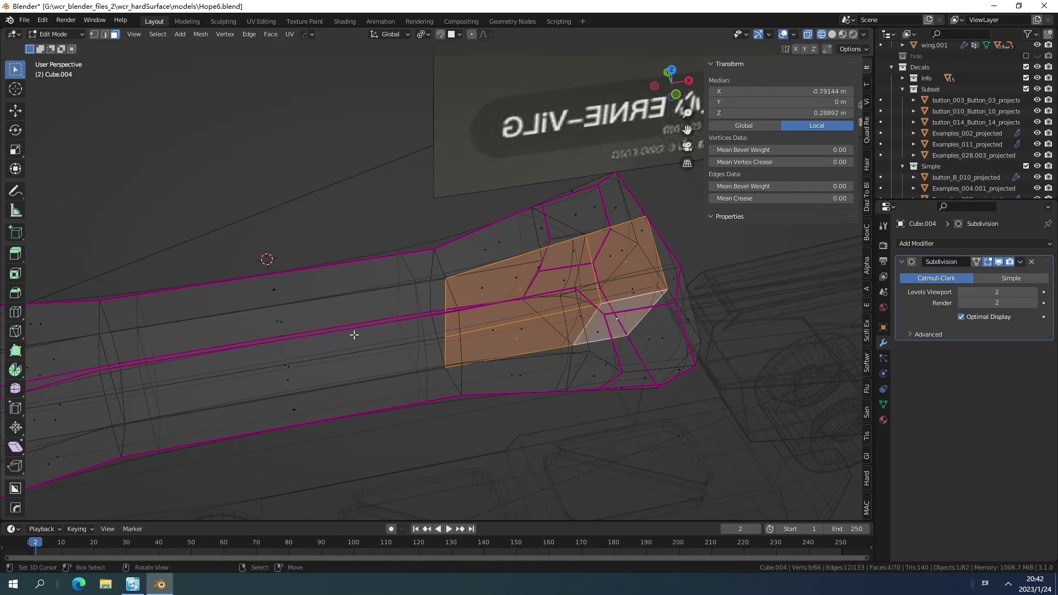
# - Switch the viewport to solid shading with X-ray enabled
pyautogui.press('z')
pyautogui.click(423, 333)
pyautogui.hotkey('alt', 'z')
pyautogui.moveTo(430, 337)
pyautogui.mouseDown(button='middle')
pyautogui.moveTo(422, 303)
pyautogui.moveTo(406, 314)
pyautogui.mouseUp(button='middle')
# - Try to add the internal faces of the bar's middle section to the selection
pyautogui.keyDown('shift'); pyautogui.click(406, 314); pyautogui.keyUp('shift')
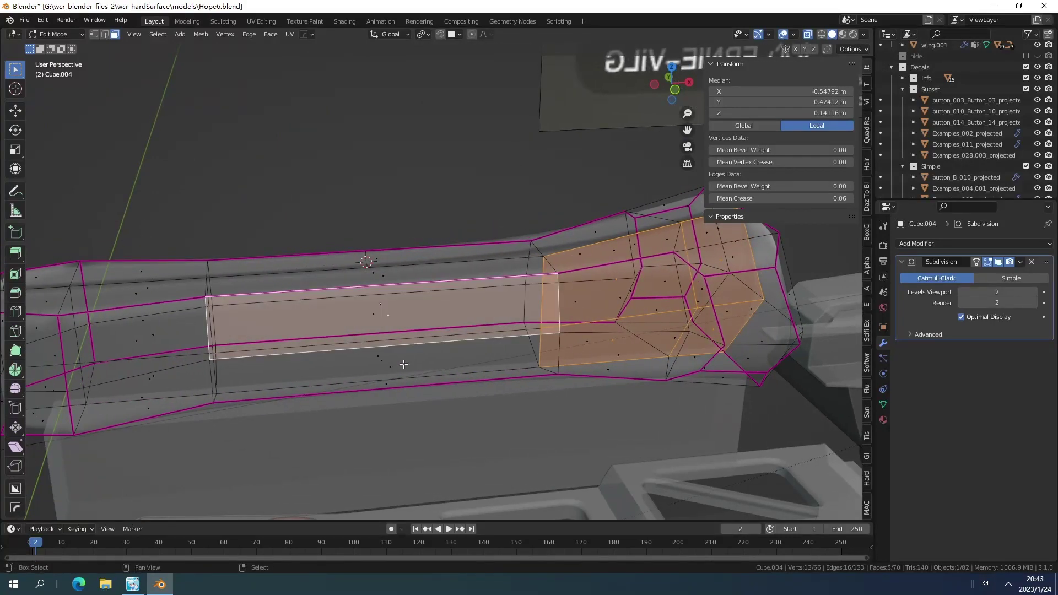
pyautogui.moveTo(404, 364); pyautogui.dragTo(448, 331, button='middle')
pyautogui.keyDown('shift'); pyautogui.click(442, 335); pyautogui.keyUp('shift')
pyautogui.hotkey('ctrl', 'z')
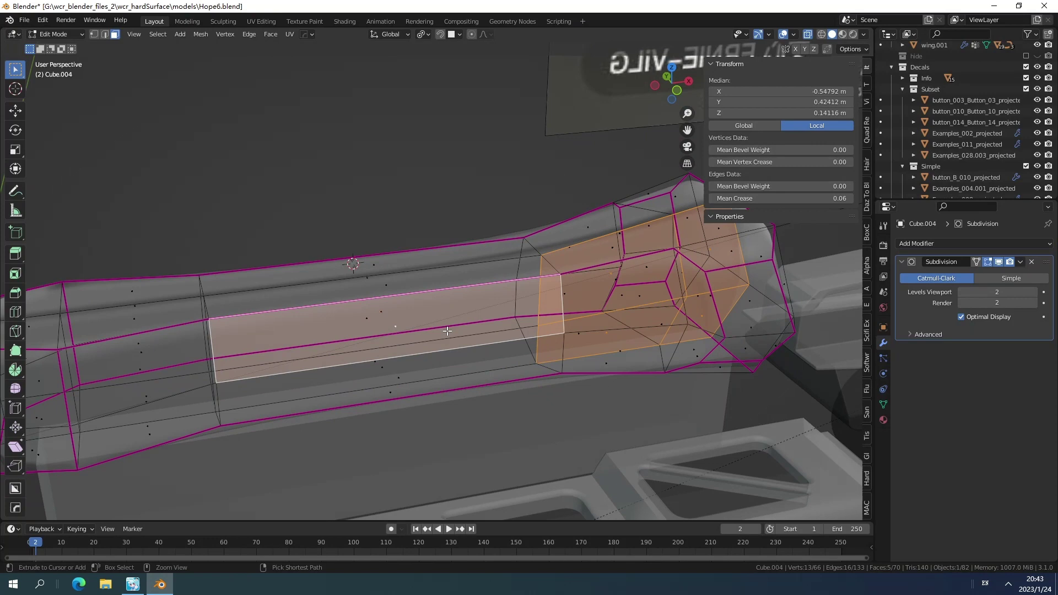
pyautogui.hotkey('ctrl', 'z')
pyautogui.moveTo(546, 333); pyautogui.dragTo(487, 318, button='middle')
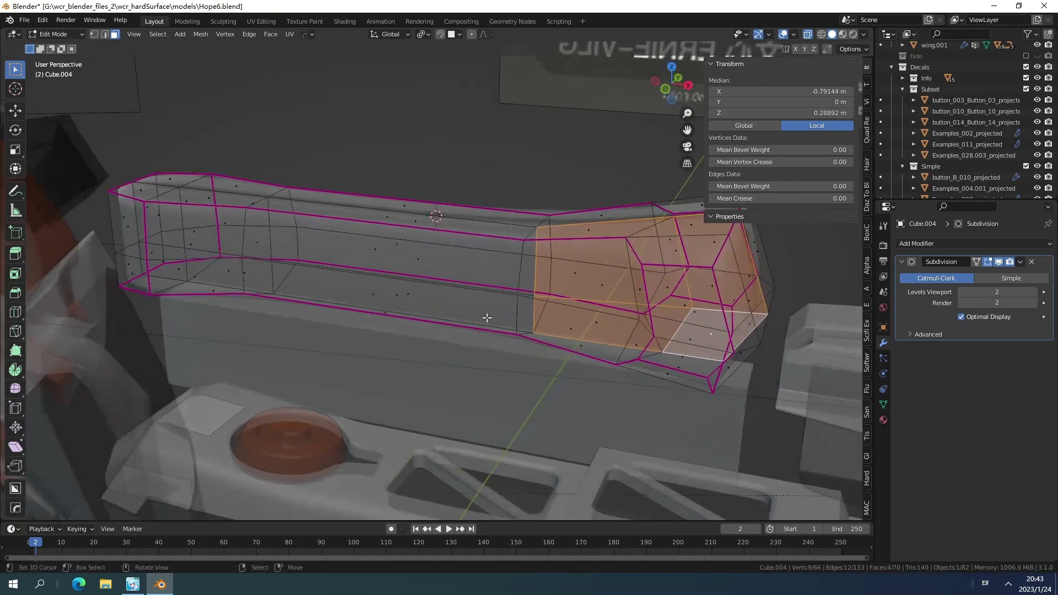
# - Delete the four selected internal faces inside the bar's flared end and turn off X-ray
pyautogui.press('x')
pyautogui.click(488, 319)
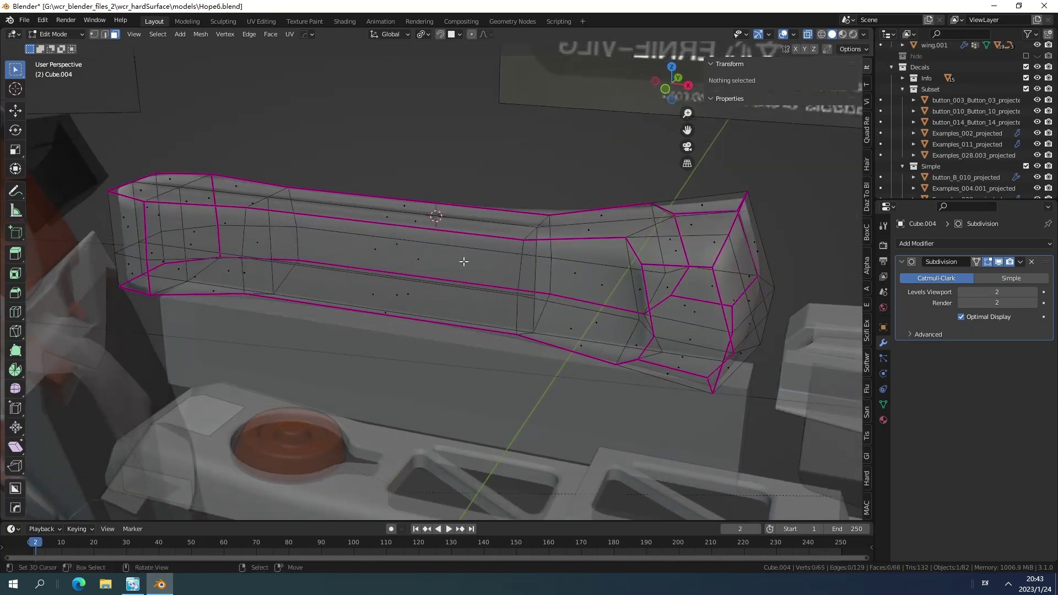
pyautogui.click(388, 256)
pyautogui.hotkey('alt', 'z')
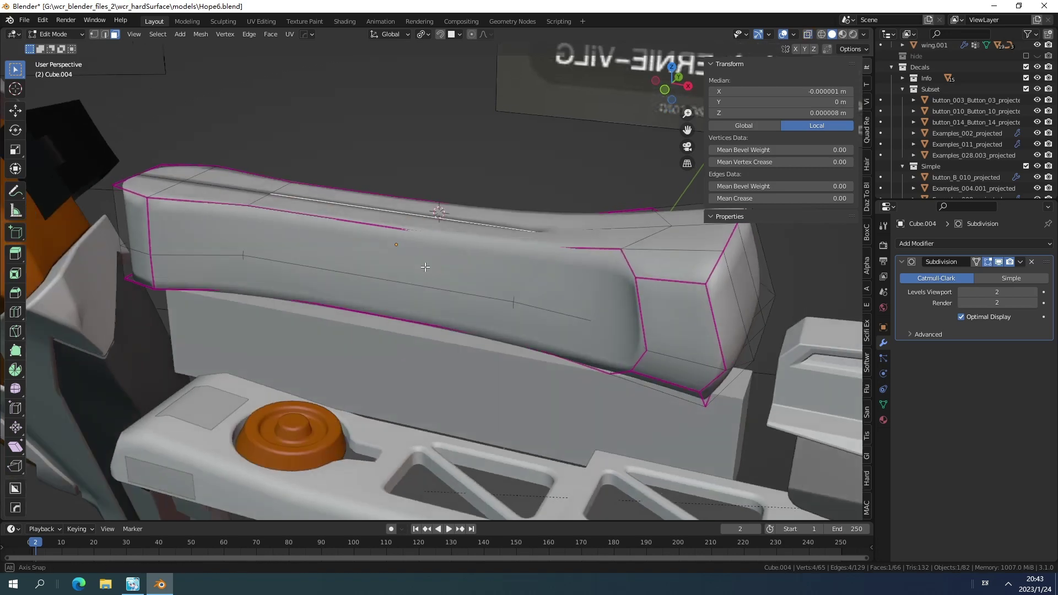
# - Turn off the Subdivision modifier's viewport display and hide the four outer side faces of the bar's straight section
pyautogui.keyDown('shift'); pyautogui.click(359, 293); pyautogui.keyUp('shift')
pyautogui.keyDown('shift'); pyautogui.click(216, 274); pyautogui.keyUp('shift')
pyautogui.keyDown('shift'); pyautogui.click(199, 226); pyautogui.keyUp('shift')
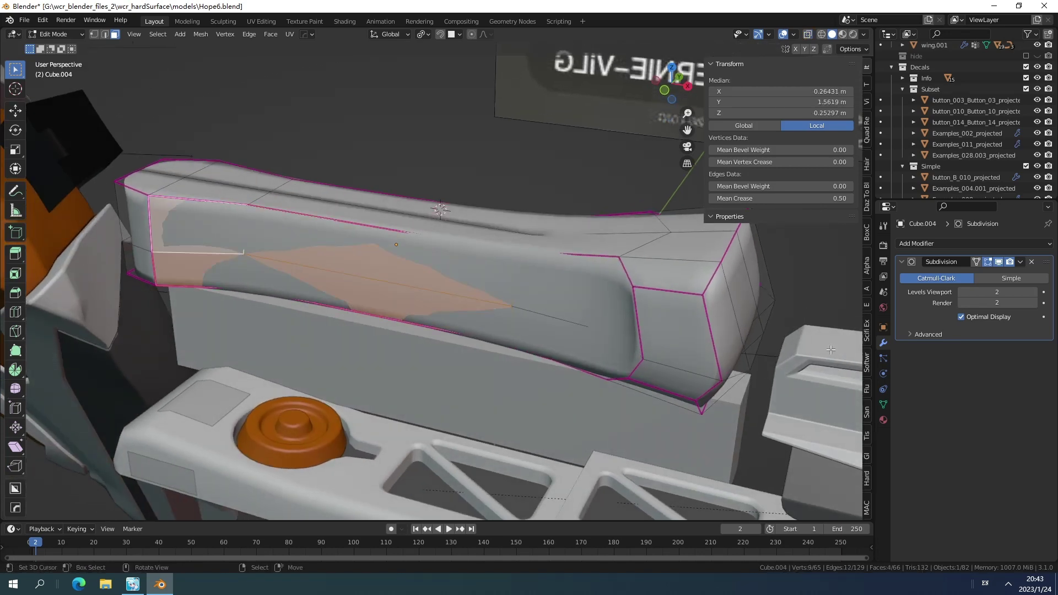
pyautogui.press('KP_Decimal')
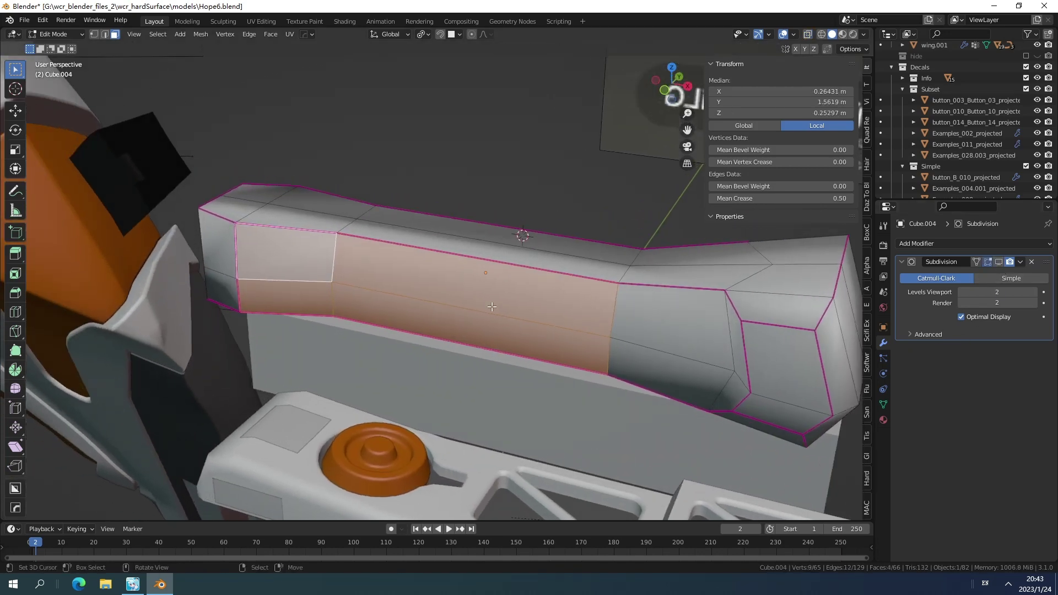
pyautogui.press('h')
# - Select the internal faces exposed behind the opened side of the bar's straight section and delete them
pyautogui.moveTo(491, 306); pyautogui.dragTo(555, 271, button='middle')
pyautogui.click(510, 269)
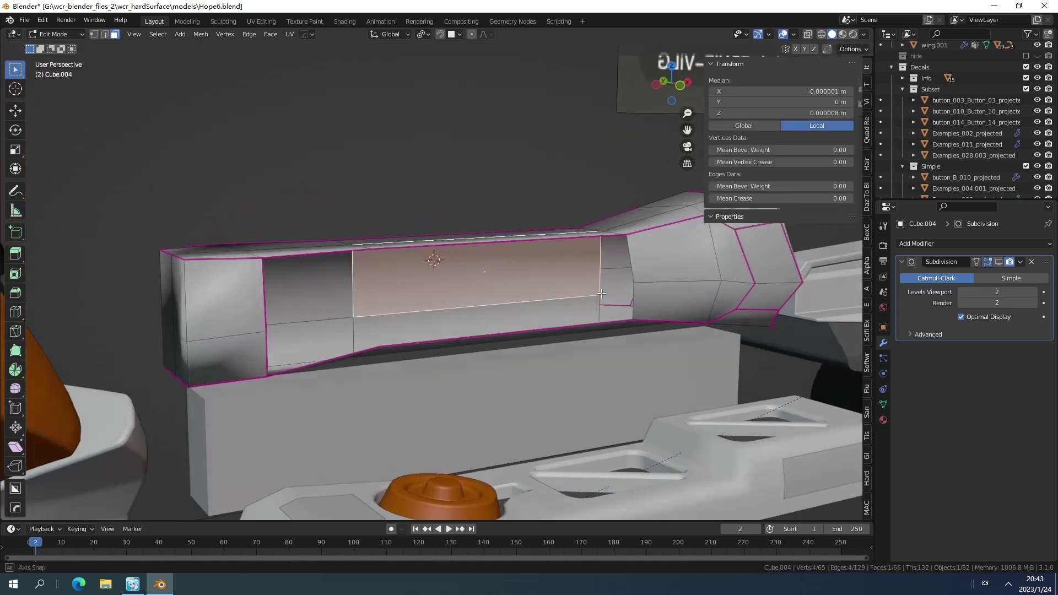
pyautogui.keyDown('shift'); pyautogui.click(556, 309); pyautogui.keyUp('shift')
pyautogui.moveTo(556, 309); pyautogui.dragTo(517, 303, button='middle')
pyautogui.keyDown('shift'); pyautogui.rightClick(297, 277); pyautogui.keyUp('shift')
pyautogui.keyDown('shift'); pyautogui.rightClick(303, 314); pyautogui.keyUp('shift')
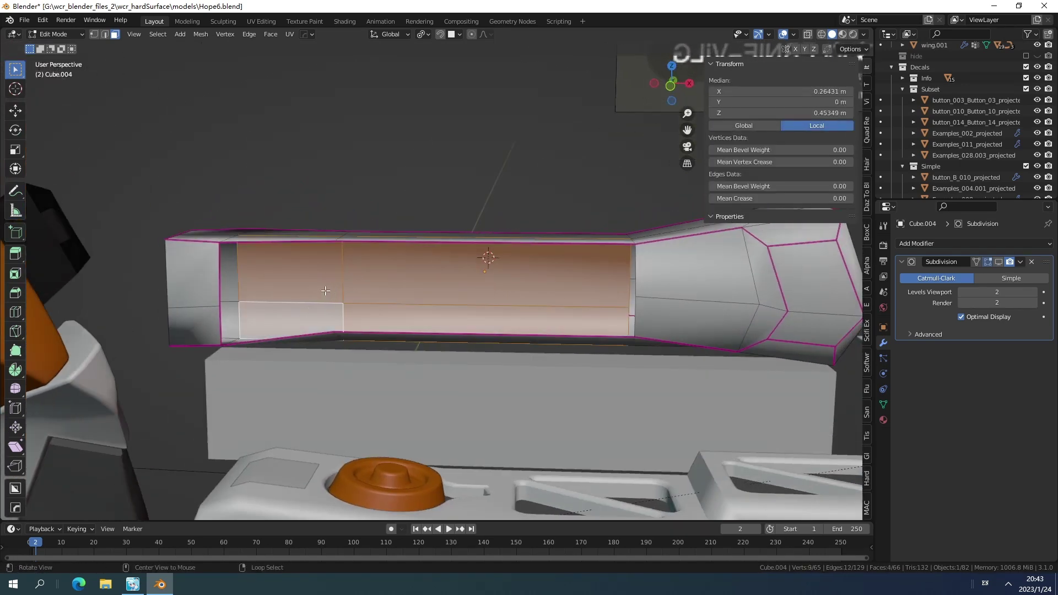
pyautogui.moveTo(306, 293); pyautogui.dragTo(411, 302, button='middle')
pyautogui.keyDown('shift'); pyautogui.click(266, 275); pyautogui.keyUp('shift')
pyautogui.keyDown('shift'); pyautogui.click(300, 295); pyautogui.keyUp('shift')
pyautogui.press('x')
pyautogui.click(300, 296)
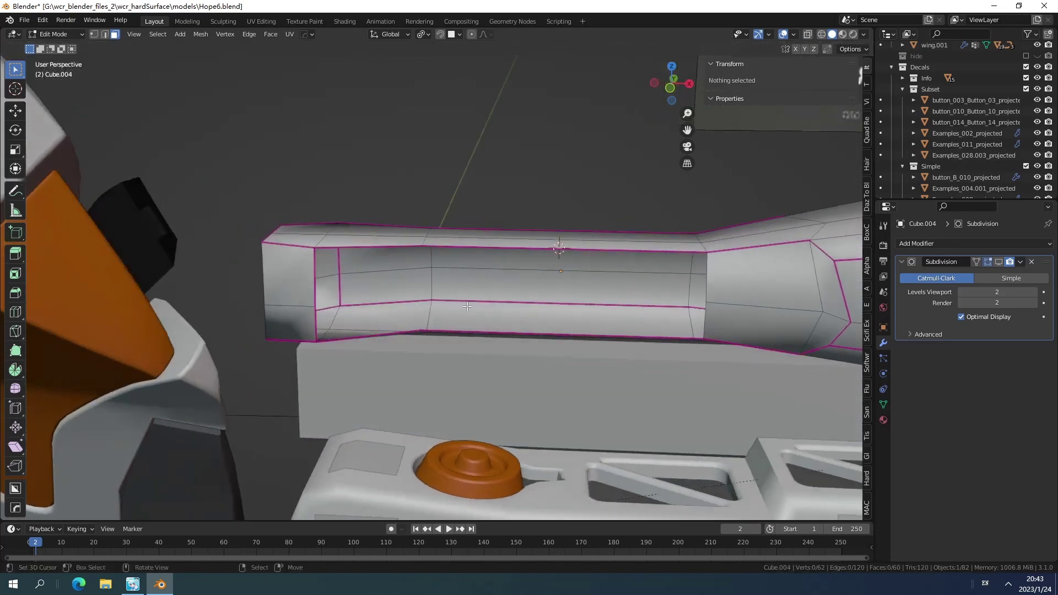
# - Reveal the hidden side faces of the bar and clear the selection
pyautogui.hotkey('alt', 'h')
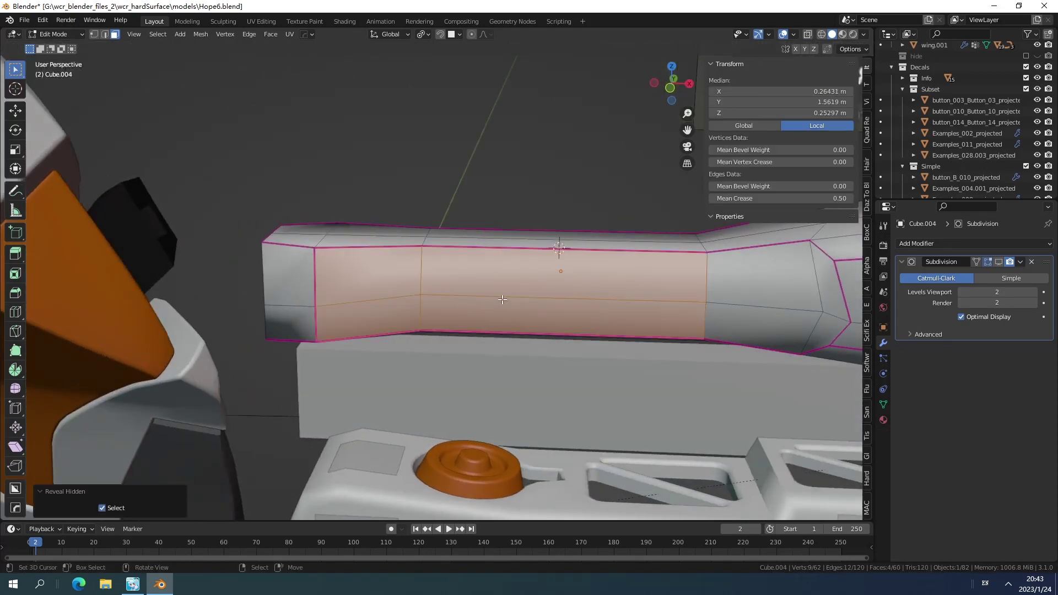
pyautogui.keyDown('shift'); pyautogui.moveTo(503, 299); pyautogui.dragTo(439, 316, button='middle'); pyautogui.keyUp('shift')
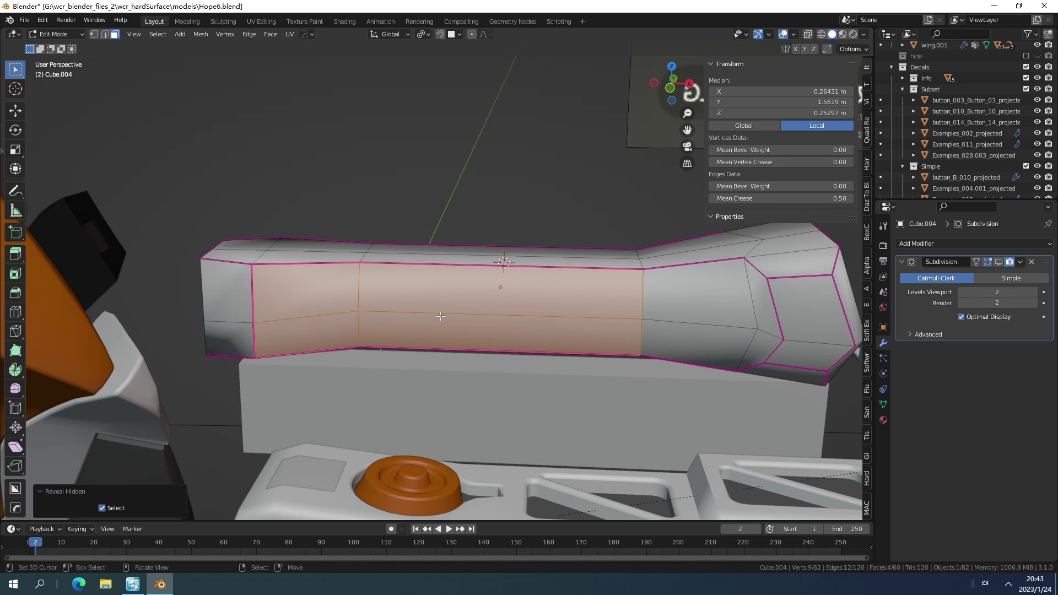
pyautogui.hotkey('alt', 'a')
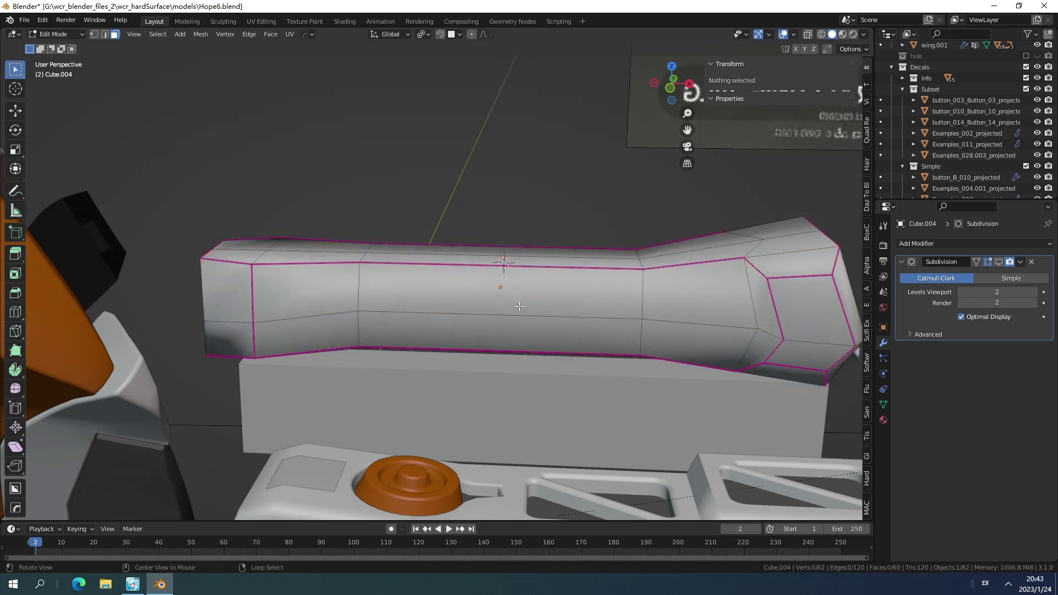
# - Return to Object Mode and turn the Subdivision modifier's viewport display back on
pyautogui.moveTo(441, 316); pyautogui.dragTo(640, 329, button='middle')
pyautogui.press('Tab')
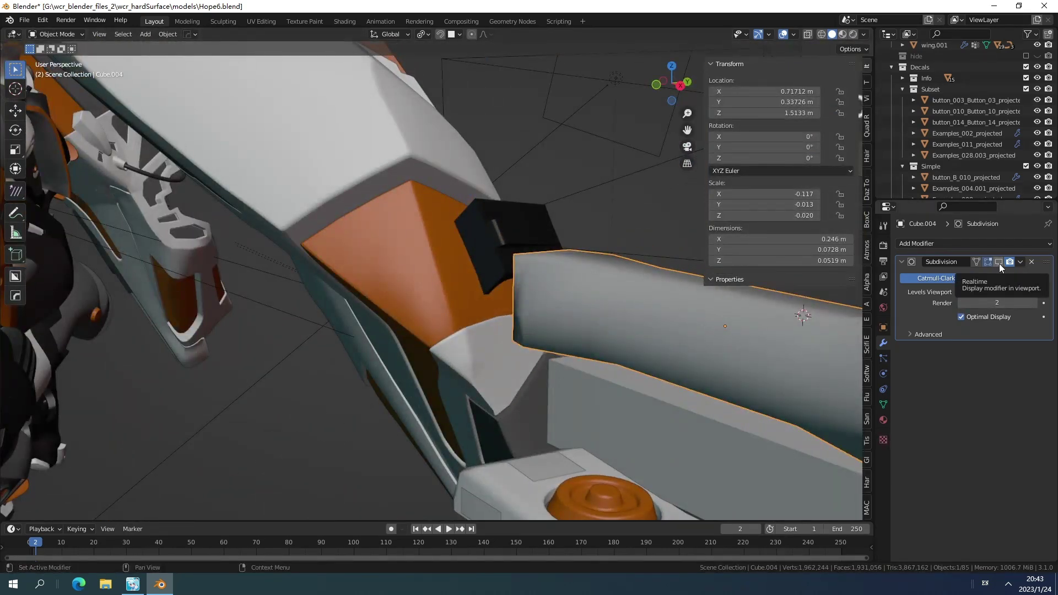
pyautogui.click(1000, 263)
pyautogui.moveTo(705, 359); pyautogui.dragTo(476, 383, button='middle')
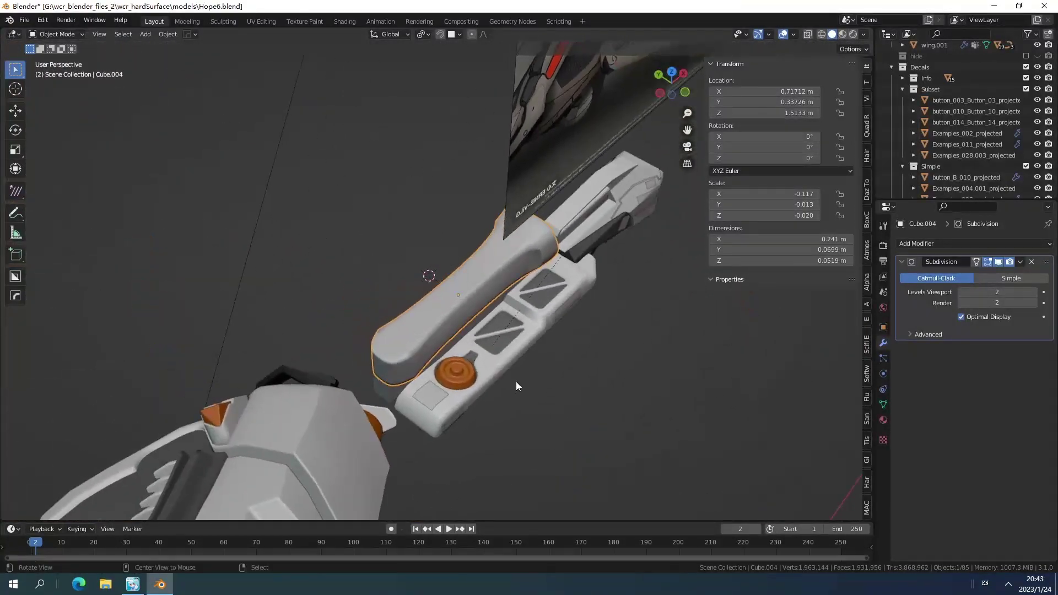
pyautogui.moveTo(516, 381); pyautogui.dragTo(498, 331, button='middle')
pyautogui.scroll(3, 497, 331)
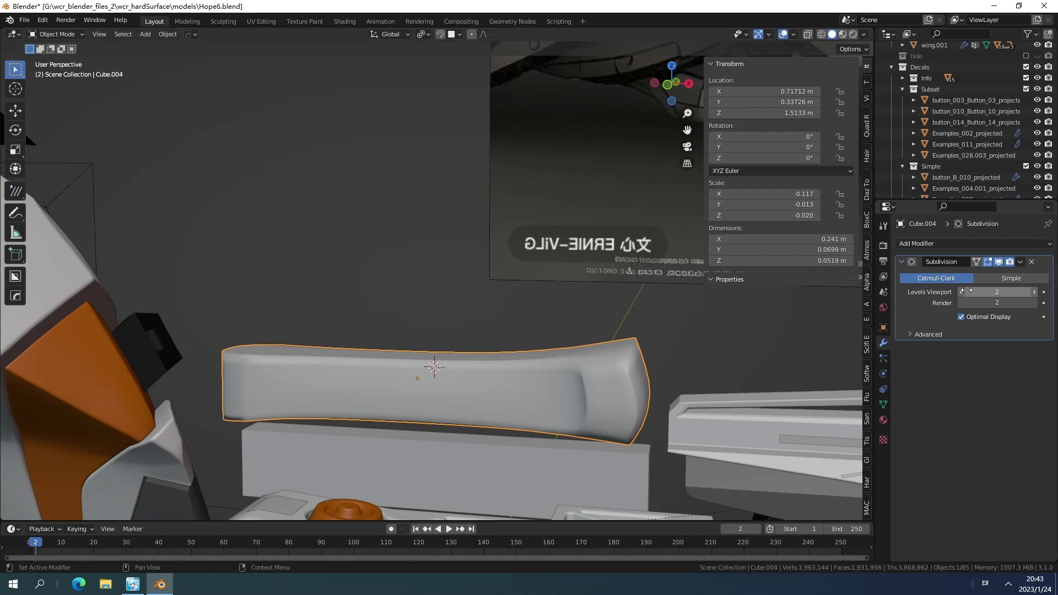
# - Try viewport and render subdivision levels of 1 on the bar, and restore both to 2
pyautogui.click(961, 292)
pyautogui.click(962, 303)
pyautogui.keyDown('alt'); pyautogui.moveTo(554, 358); pyautogui.dragTo(547, 371); pyautogui.keyUp('alt')
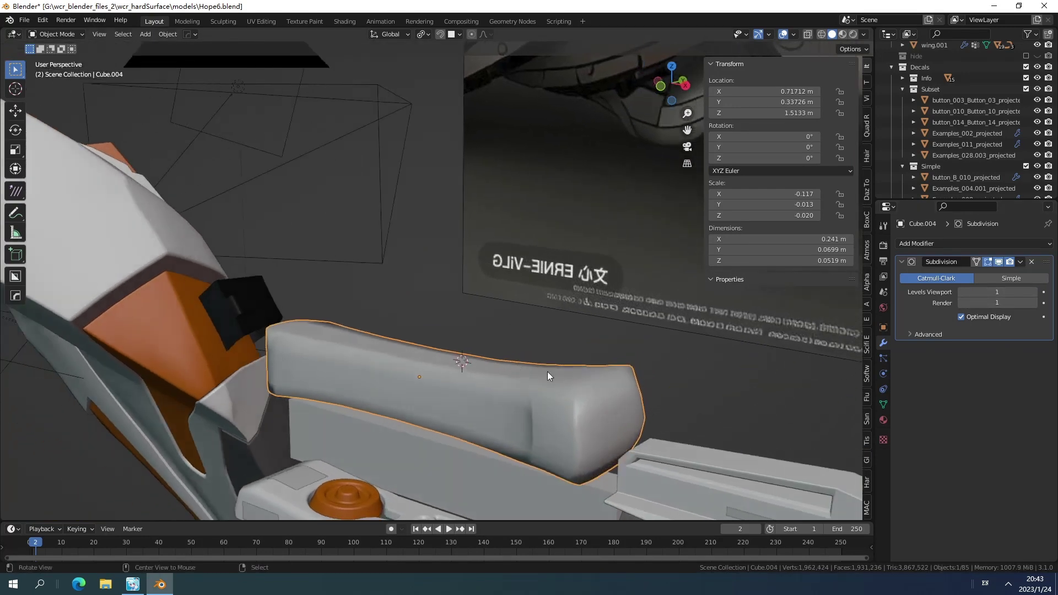
pyautogui.click(1034, 293)
pyautogui.click(1034, 303)
pyautogui.press('Tab')
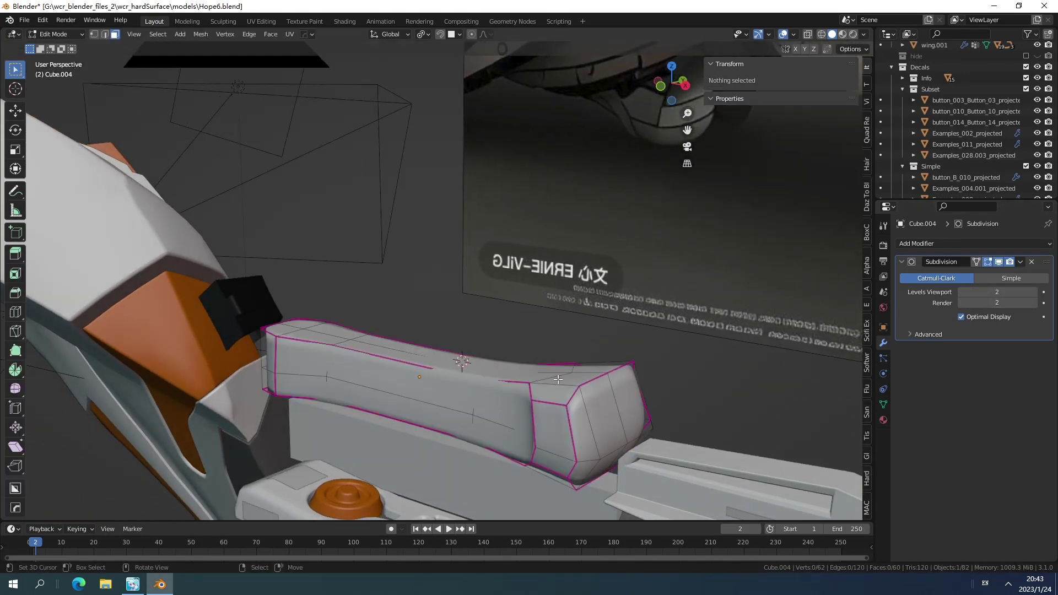
pyautogui.press('Tab')
# - Duplicate the bar and place the copy about 0.113 m higher along global Z
pyautogui.moveTo(557, 380); pyautogui.dragTo(508, 286, button='middle')
pyautogui.hotkey('shift', 'd')
pyautogui.press('z')
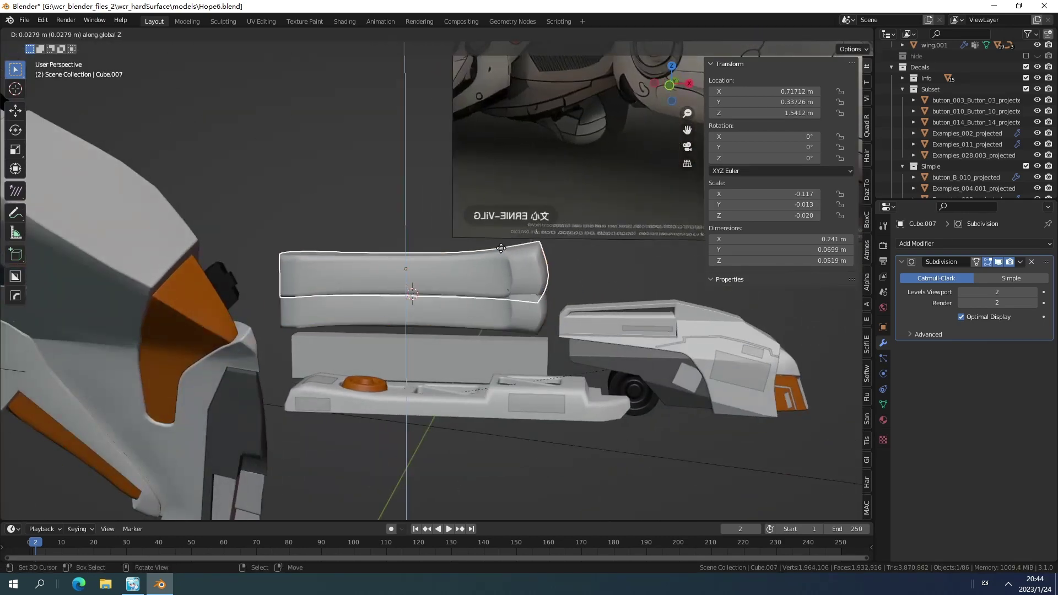
pyautogui.click(507, 161)
pyautogui.moveTo(514, 203); pyautogui.dragTo(448, 204, button='middle')
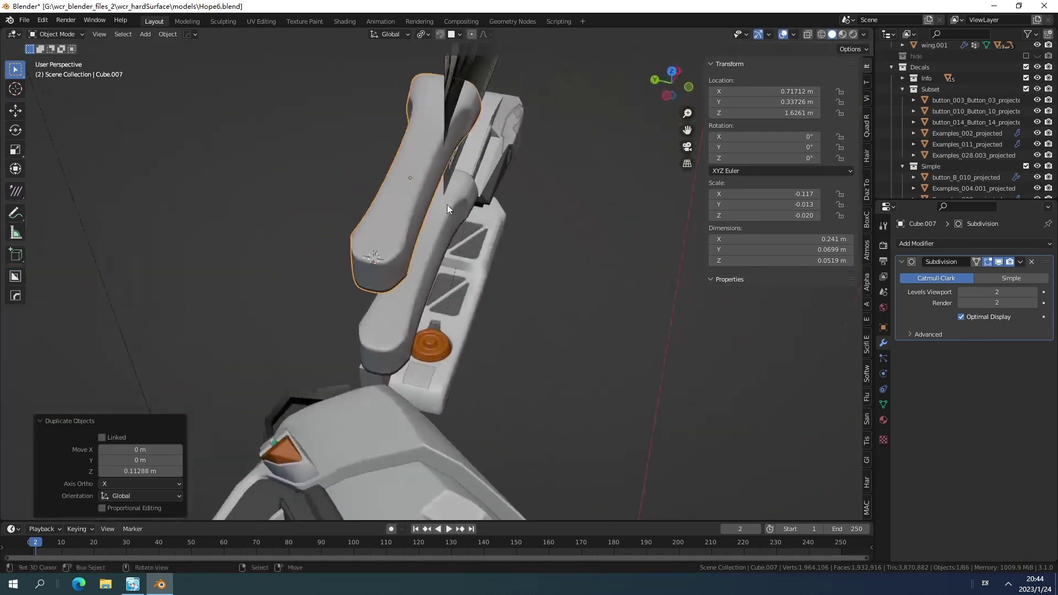
# - Move the copy about 0.065 m along global Y and apply its Subdivision modifier
pyautogui.press('g')
pyautogui.press('x')
pyautogui.press('y')
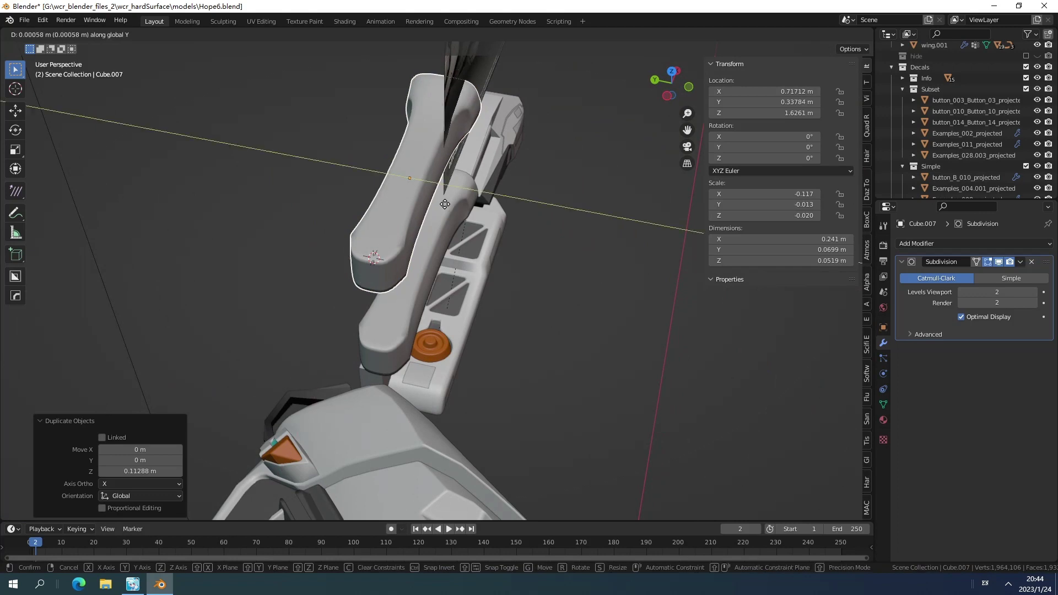
pyautogui.click(379, 186)
pyautogui.moveTo(378, 186); pyautogui.dragTo(481, 309, button='middle')
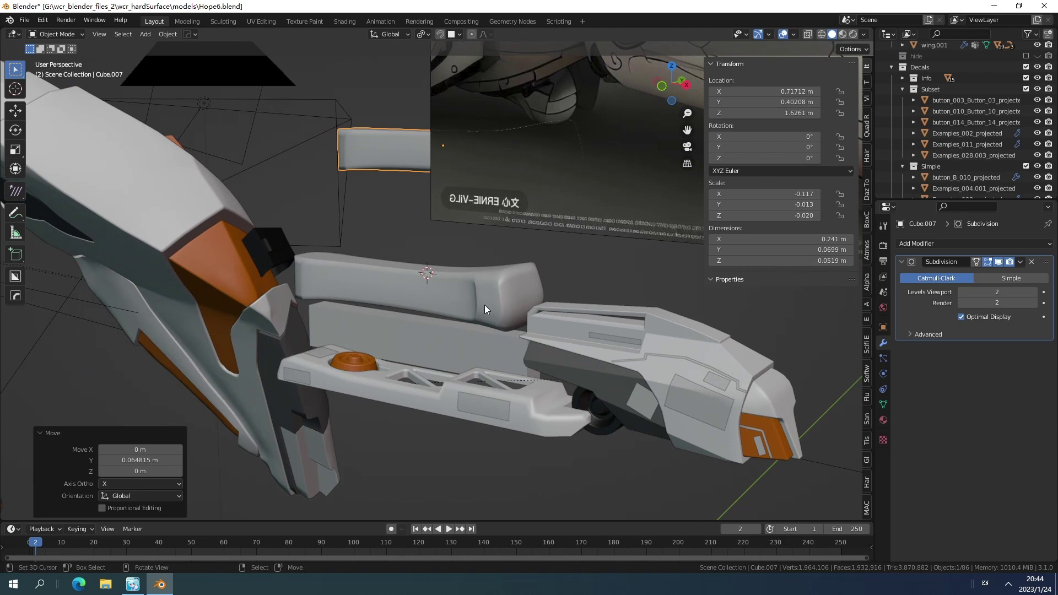
pyautogui.scroll(4, 487, 288)
pyautogui.click(1020, 263)
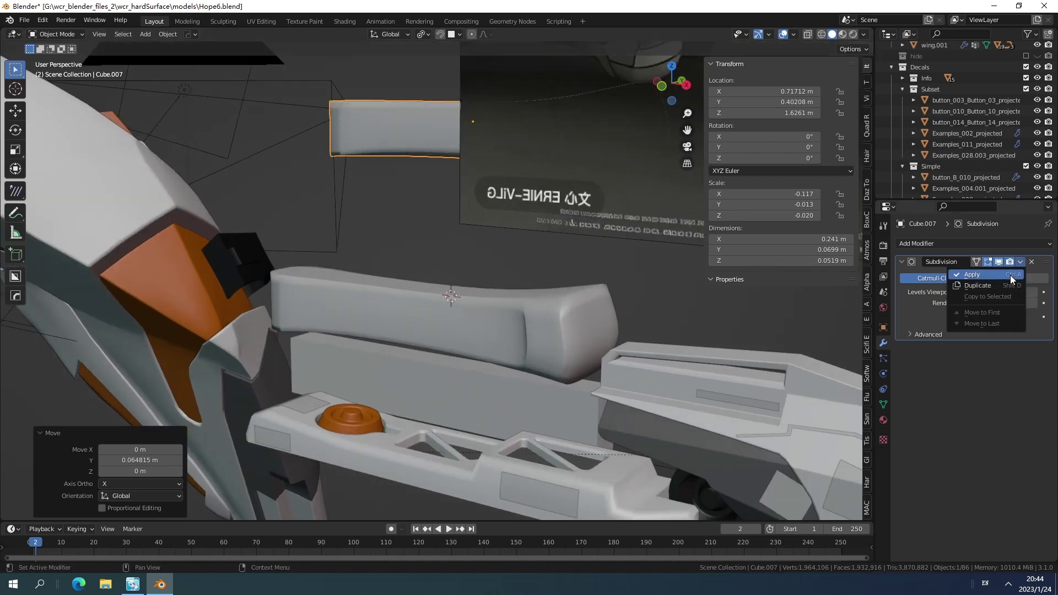
pyautogui.click(1010, 276)
pyautogui.scroll(3, 568, 312)
# - Select the original bar and run the HOps Sharpen operation on it in Object Mode
pyautogui.click(576, 349)
pyautogui.press('Tab')
pyautogui.keyDown('shift'); pyautogui.moveTo(577, 349); pyautogui.dragTo(513, 322, button='middle'); pyautogui.keyUp('shift')
pyautogui.moveTo(577, 325); pyautogui.dragTo(552, 320, button='middle')
pyautogui.press('Tab')
pyautogui.scroll(3, 561, 315)
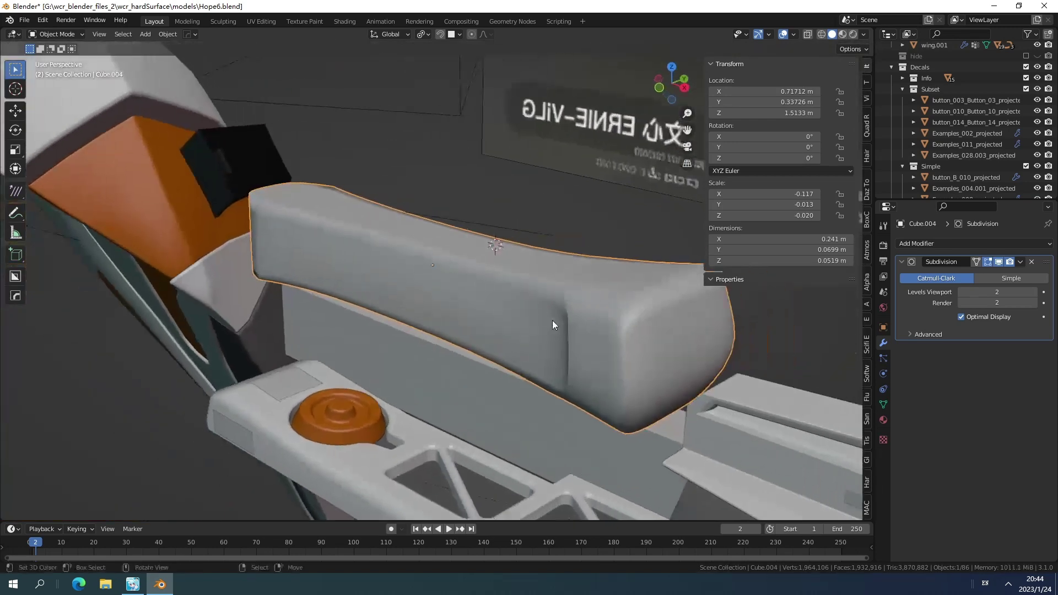
pyautogui.press('q')
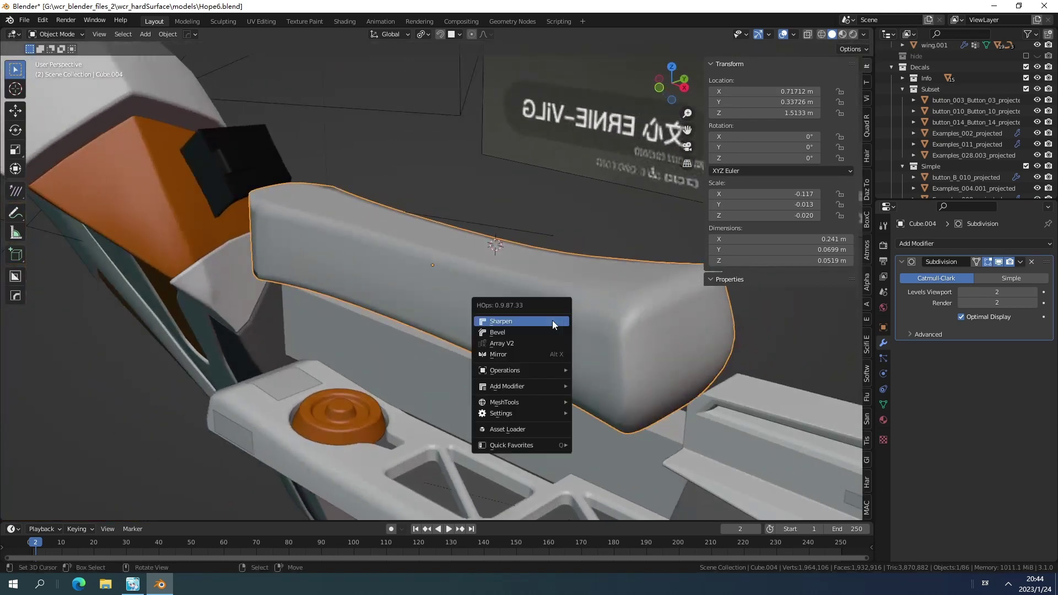
pyautogui.click(552, 320)
# - Remove the original bar's Subdivision modifier and add a new one at level 2
pyautogui.moveTo(554, 321); pyautogui.dragTo(623, 284, button='middle')
pyautogui.press('Tab')
pyautogui.press('Tab')
pyautogui.click(1032, 262)
pyautogui.press('Tab')
pyautogui.press('Tab')
pyautogui.hotkey('ctrl', '2')
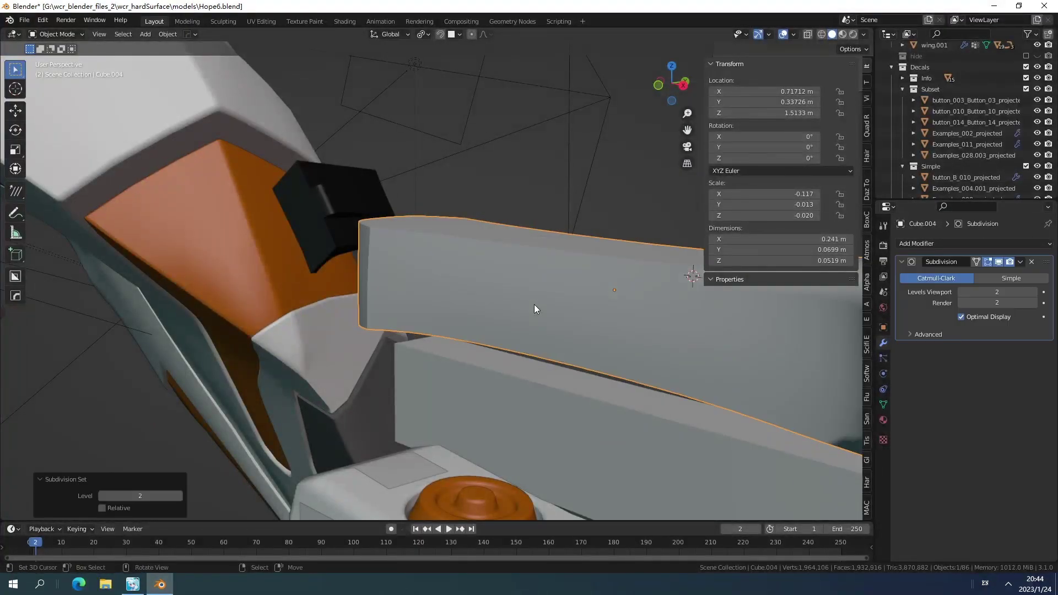
pyautogui.moveTo(534, 304); pyautogui.dragTo(587, 308, button='middle')
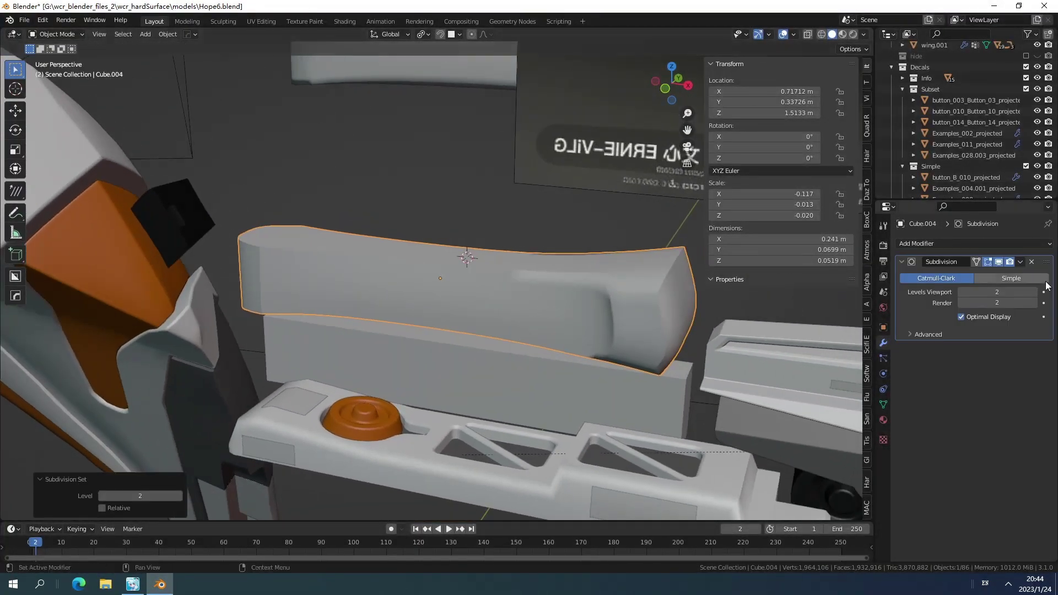
# - Apply the new Subdivision modifier to the original bar and open its dense mesh in Edit Mode
pyautogui.click(1023, 260)
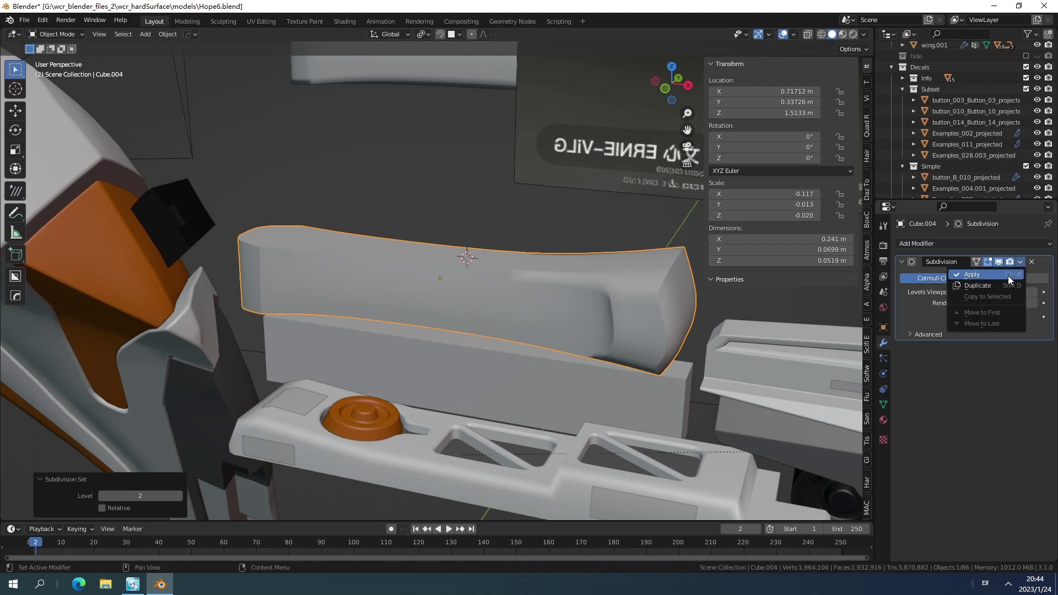
pyautogui.click(1008, 275)
pyautogui.press('Tab')
pyautogui.scroll(4, 609, 302)
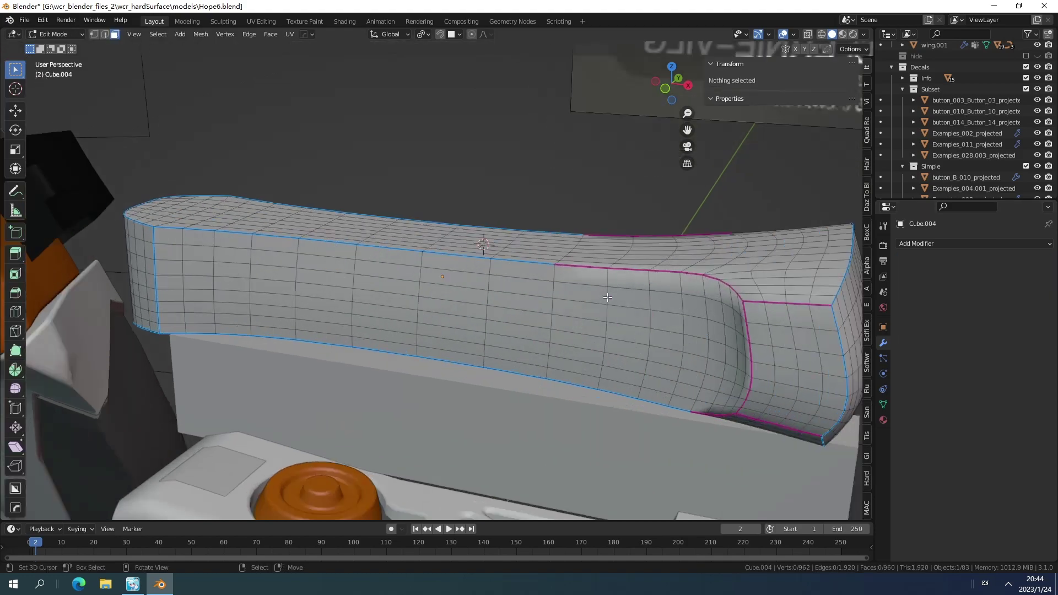
pyautogui.moveTo(609, 303); pyautogui.dragTo(476, 227, button='middle')
# - Run HOps Sharpen on the subdivided bar from Object Mode and return to Edit Mode
pyautogui.press('Tab')
pyautogui.press('q')
pyautogui.click(535, 316)
pyautogui.press('Tab')
# - In edge selection, select the path of creased edges from the recess's upper border to the flared end's outer rim
pyautogui.click(608, 237)
pyautogui.keyDown('ctrl'); pyautogui.click(662, 246); pyautogui.keyUp('ctrl')
pyautogui.keyDown('ctrl'); pyautogui.click(672, 294); pyautogui.keyUp('ctrl')
pyautogui.click(475, 227)
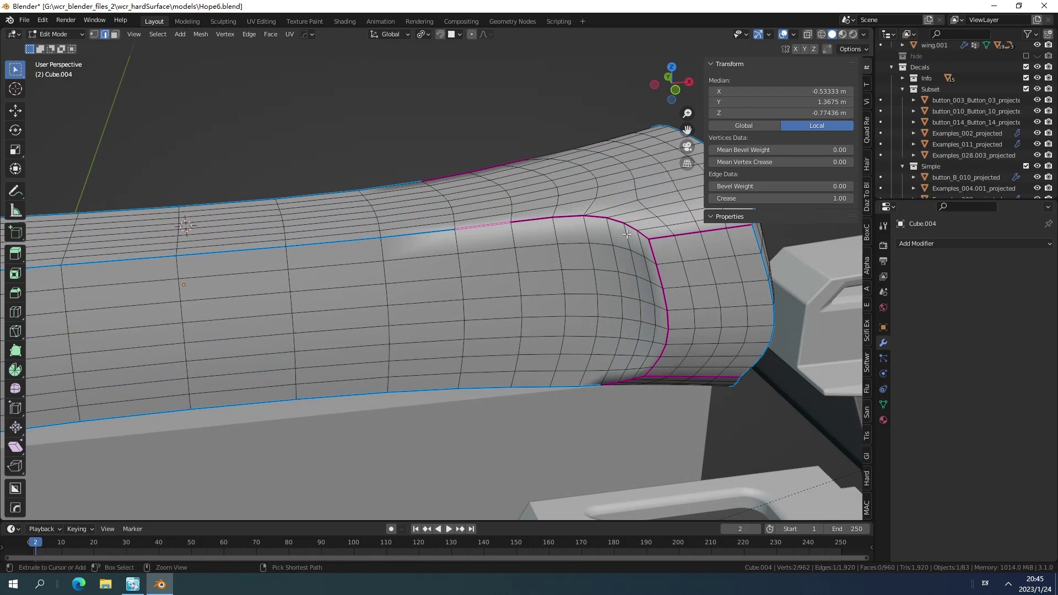
pyautogui.keyDown('ctrl'); pyautogui.click(645, 233); pyautogui.keyUp('ctrl')
pyautogui.keyDown('shift'); pyautogui.moveTo(645, 233); pyautogui.dragTo(585, 240, button='middle'); pyautogui.keyUp('shift')
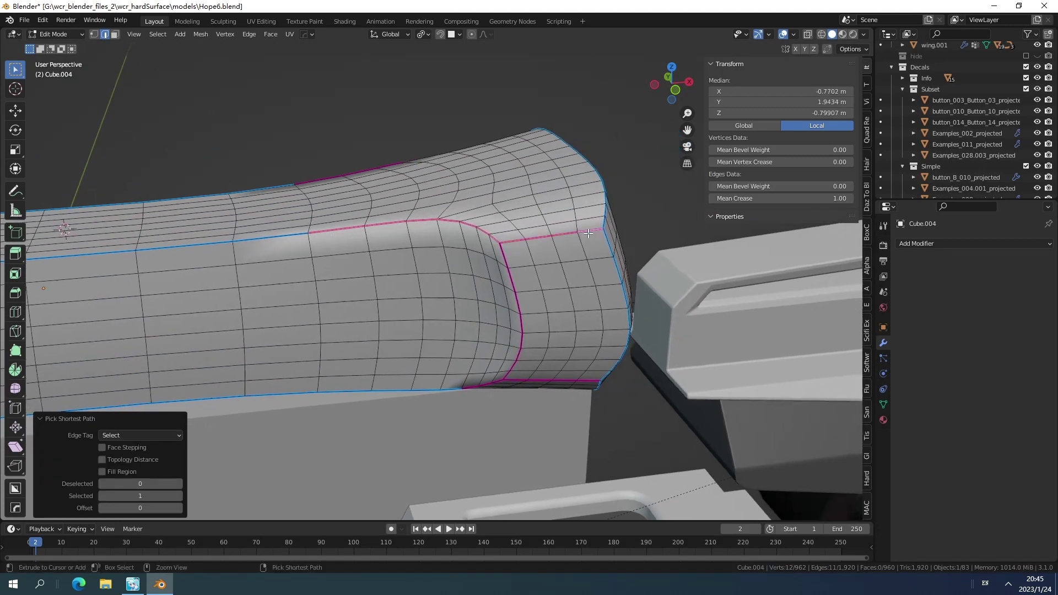
# - Extend the selection along the recess's curved vertical creased edges and the lower creased edges to the flared end's rim
pyautogui.keyDown('shift'); pyautogui.click(507, 258); pyautogui.keyUp('shift')
pyautogui.moveTo(508, 258); pyautogui.dragTo(535, 282, button='middle')
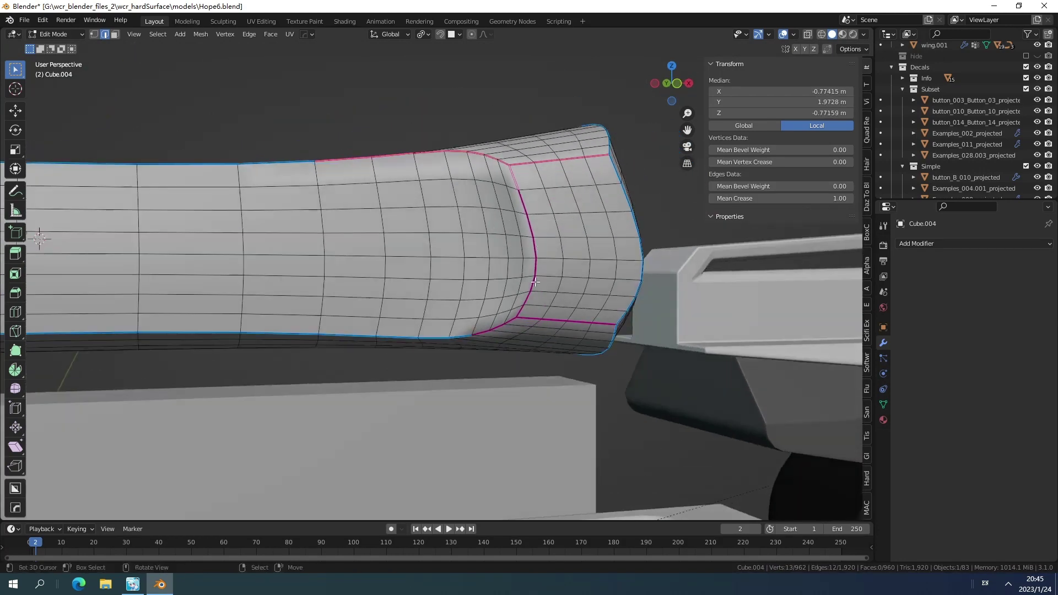
pyautogui.keyDown('ctrl'); pyautogui.click(521, 310); pyautogui.keyUp('ctrl')
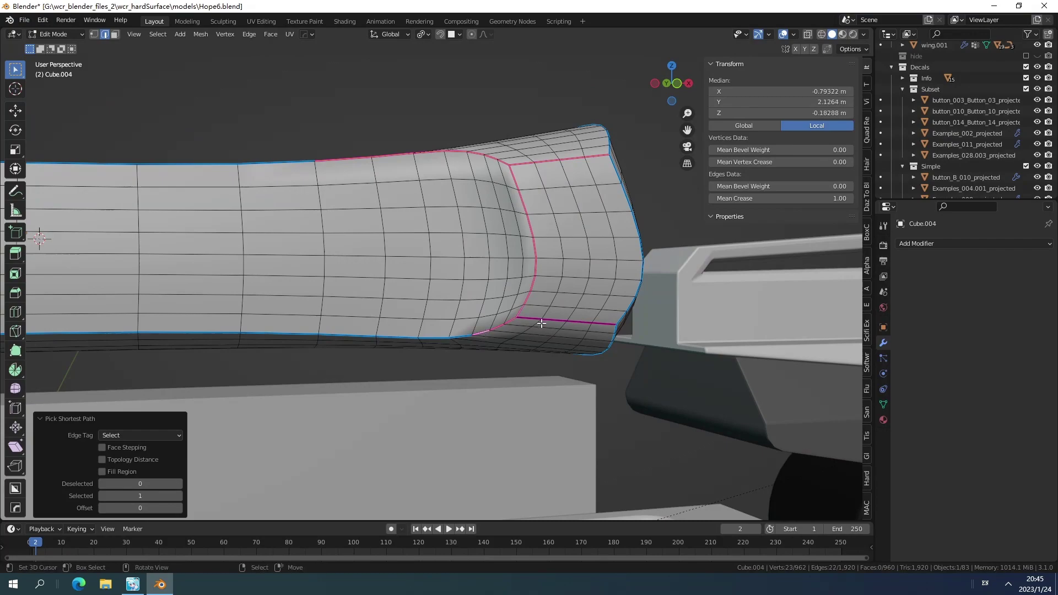
pyautogui.keyDown('shift'); pyautogui.click(538, 318); pyautogui.keyUp('shift')
pyautogui.keyDown('ctrl'); pyautogui.click(601, 324); pyautogui.keyUp('ctrl')
pyautogui.moveTo(602, 324); pyautogui.dragTo(477, 180, button='middle')
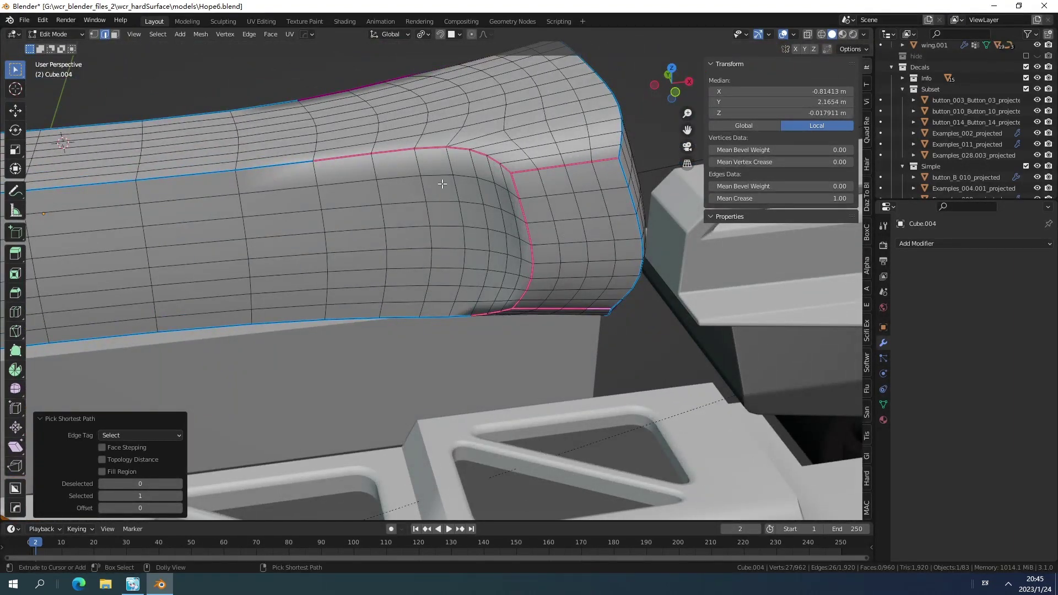
# - Mirror the edge selection across the Y axis and mark those edges sharp with HOps Mark
pyautogui.hotkey('ctrl', 'shift', 'm')
pyautogui.moveTo(488, 219); pyautogui.dragTo(457, 251, button='middle')
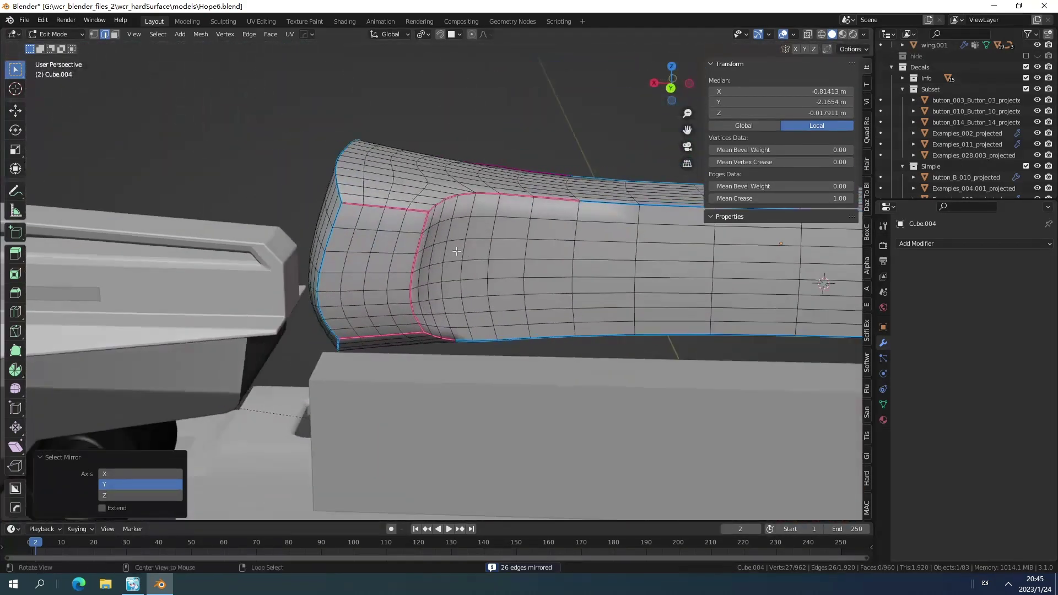
pyautogui.press('q')
pyautogui.click(489, 256)
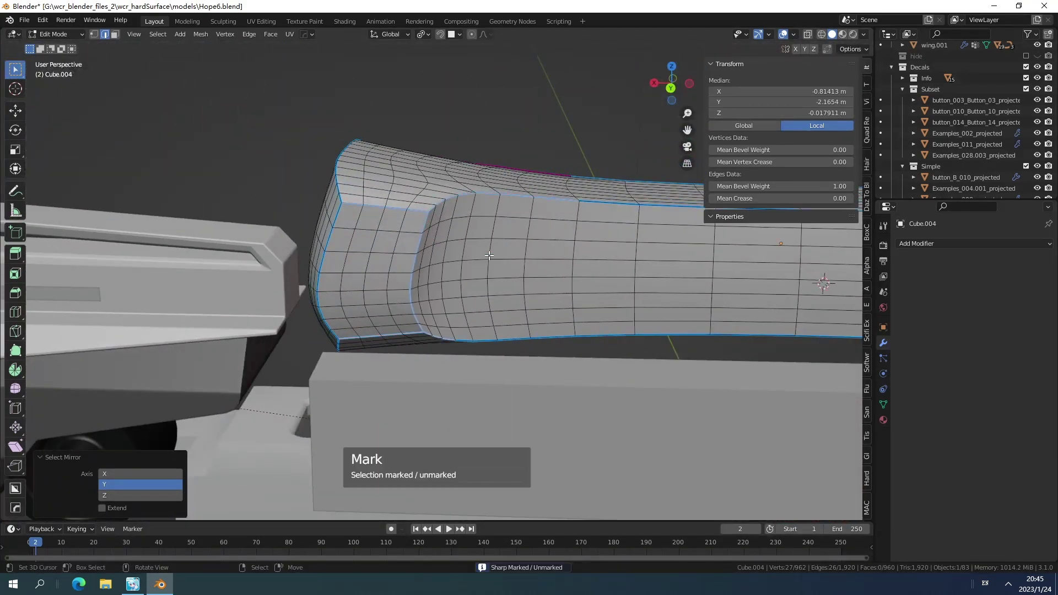
# - Mirror the crease selection back to the bar's opposite side, mark those edges sharp with HOps Mark, and deselect everything
pyautogui.moveTo(396, 236); pyautogui.dragTo(415, 250, button='middle')
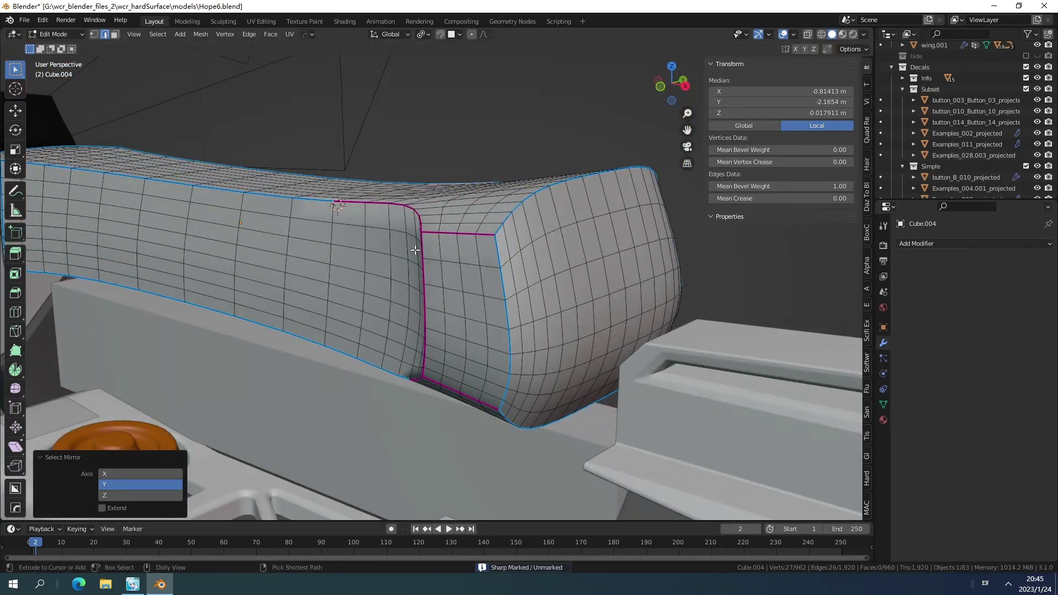
pyautogui.hotkey('ctrl', 'shift', 'm')
pyautogui.press('q')
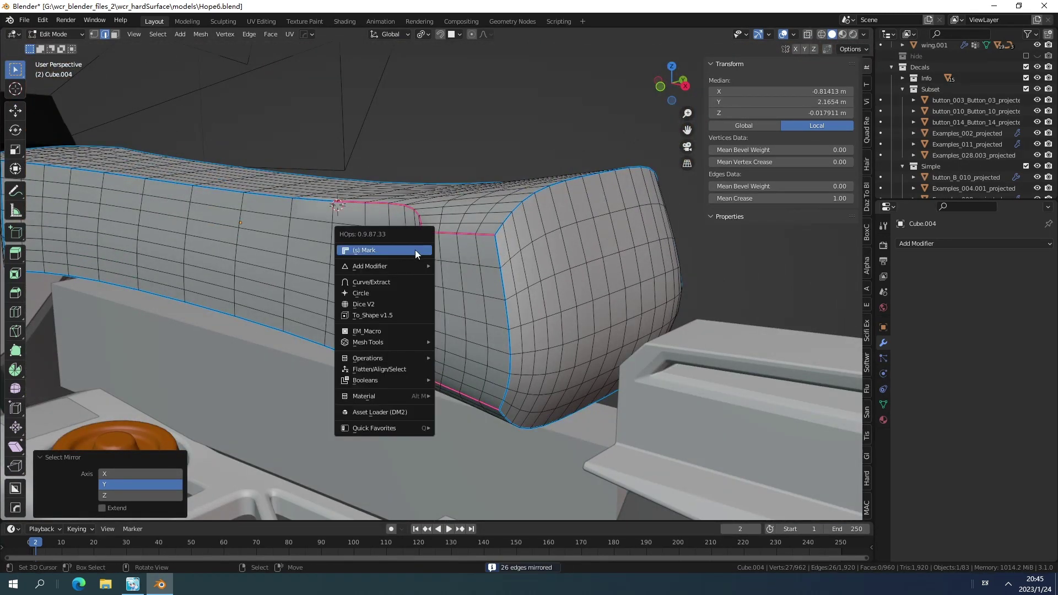
pyautogui.click(415, 249)
pyautogui.moveTo(415, 250); pyautogui.dragTo(450, 288, button='middle')
pyautogui.hotkey('alt', 'a')
# - Return to Object Mode and add a Weighted Normal modifier to the flared bar
pyautogui.press('Tab')
pyautogui.scroll(-4, 443, 277)
pyautogui.keyDown('alt'); pyautogui.moveTo(449, 285); pyautogui.dragTo(462, 307); pyautogui.keyUp('alt')
pyautogui.press('Tab')
pyautogui.press('Tab')
pyautogui.scroll(-5, 450, 316)
pyautogui.moveTo(462, 306); pyautogui.dragTo(483, 322, button='middle')
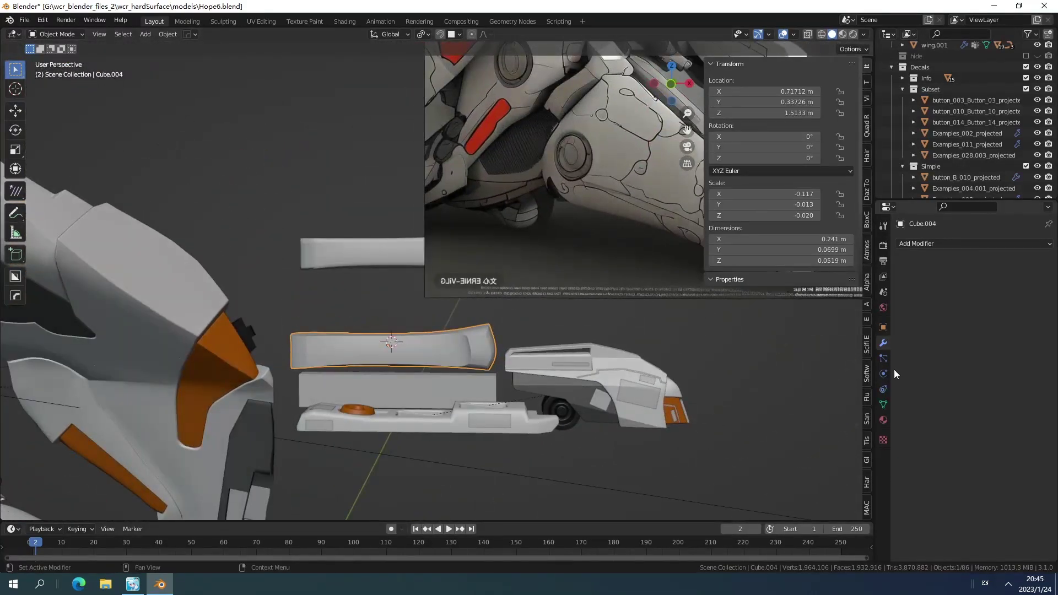
pyautogui.click(943, 246)
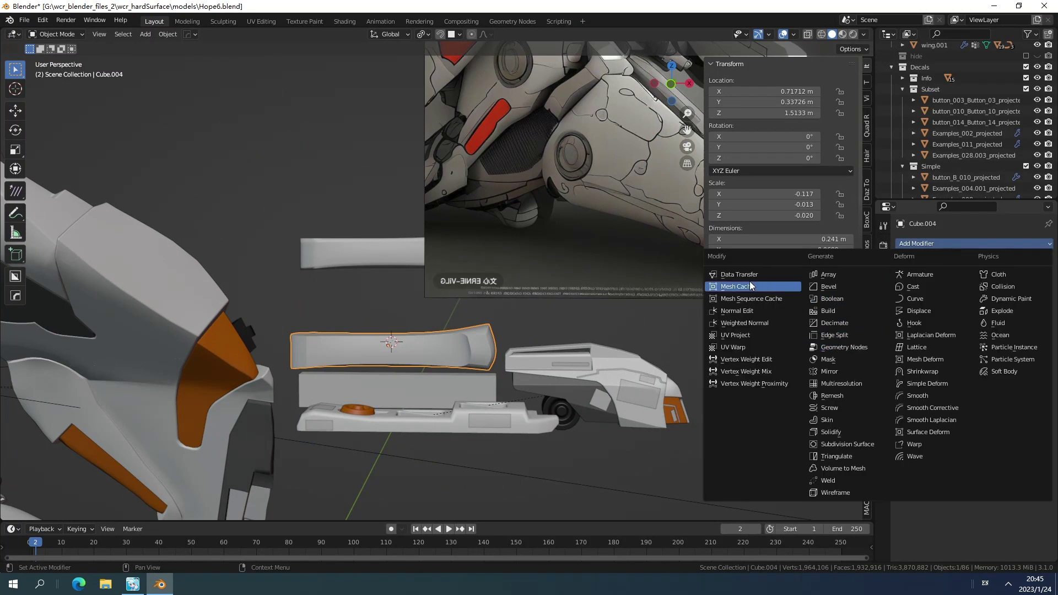
pyautogui.click(769, 327)
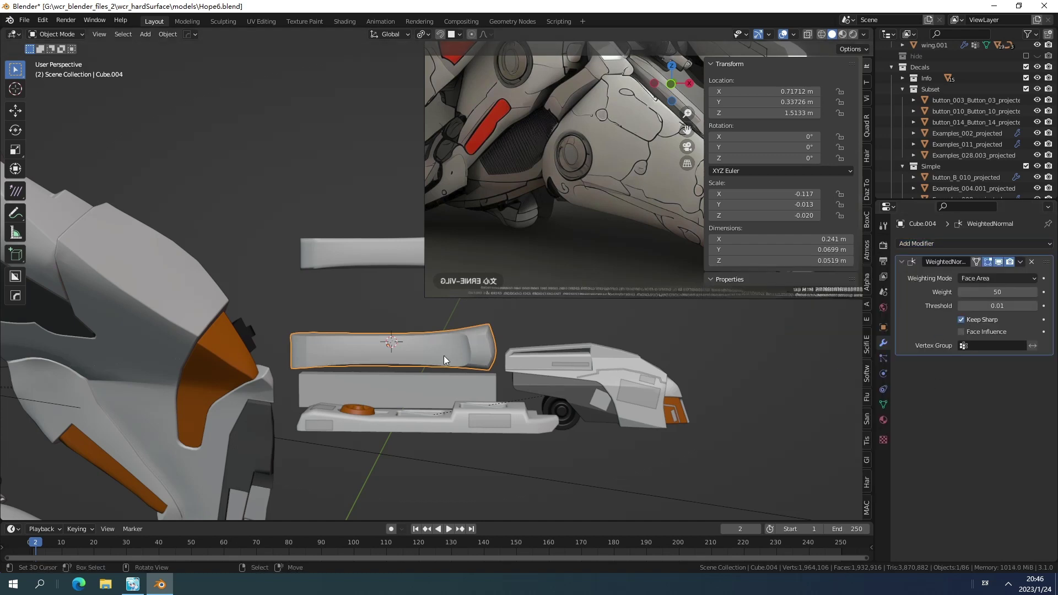
pyautogui.moveTo(445, 356); pyautogui.dragTo(586, 213, button='middle')
pyautogui.scroll(-4, 507, 398)
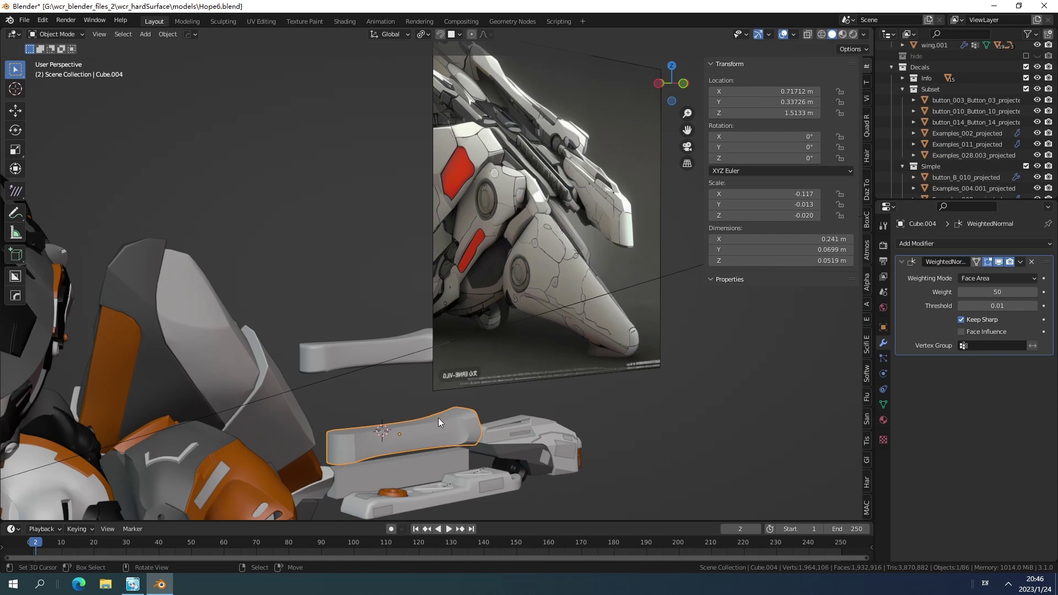
# - In front view, cut a shallow trapezoidal notch along the middle of the bar's upper side using BoxCutter's Ngon shape
pyautogui.press('KP_1')
pyautogui.keyDown('shift'); pyautogui.moveTo(438, 418); pyautogui.dragTo(510, 302, button='middle'); pyautogui.keyUp('shift')
pyautogui.scroll(3, 474, 362)
pyautogui.press('d')
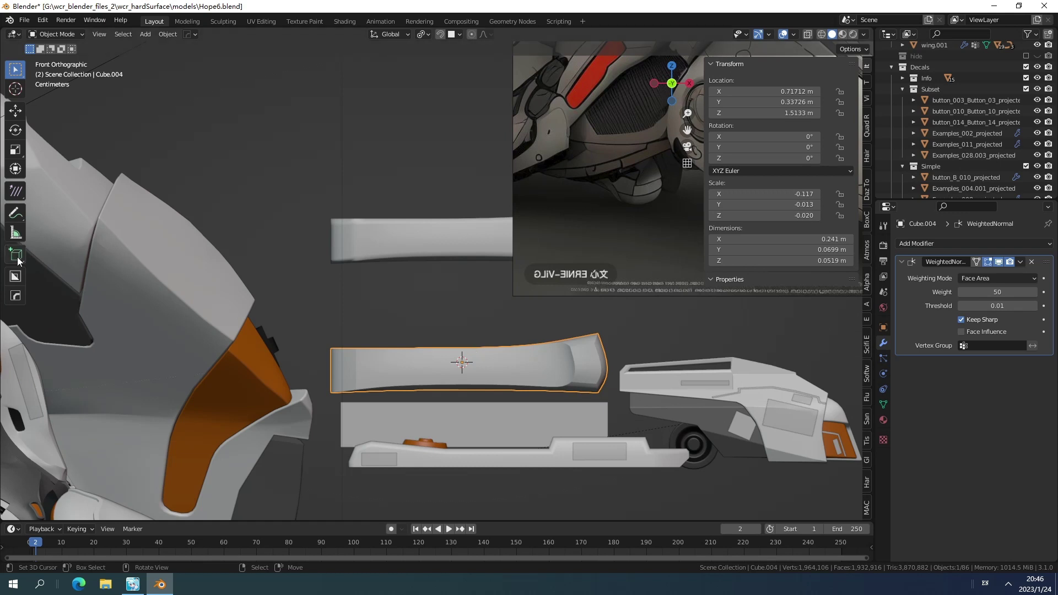
pyautogui.click(16, 276)
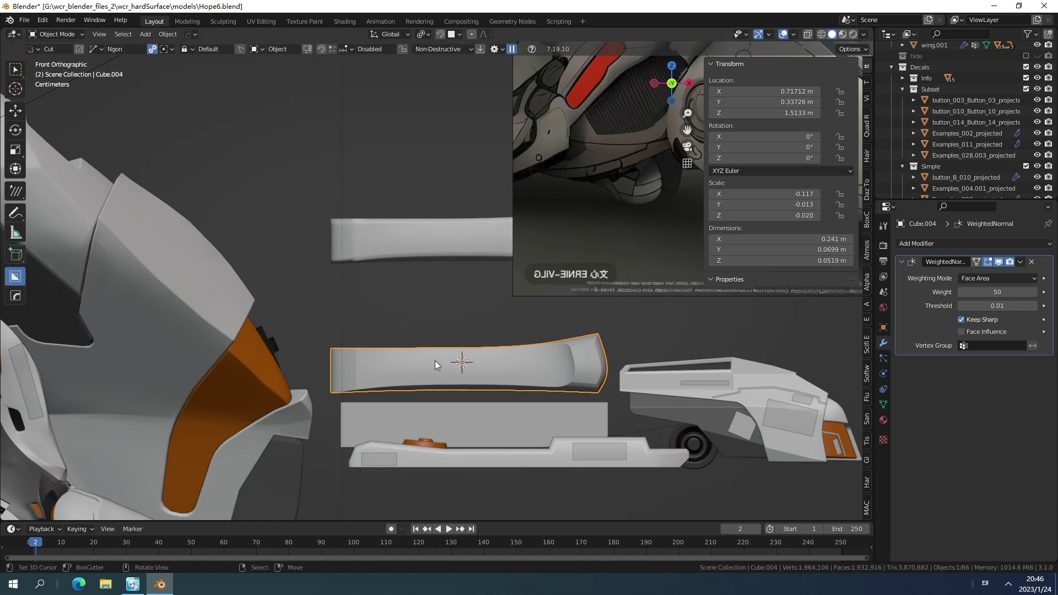
pyautogui.keyDown('shift'); pyautogui.moveTo(435, 361); pyautogui.dragTo(407, 378, button='middle'); pyautogui.keyUp('shift')
pyautogui.press('d')
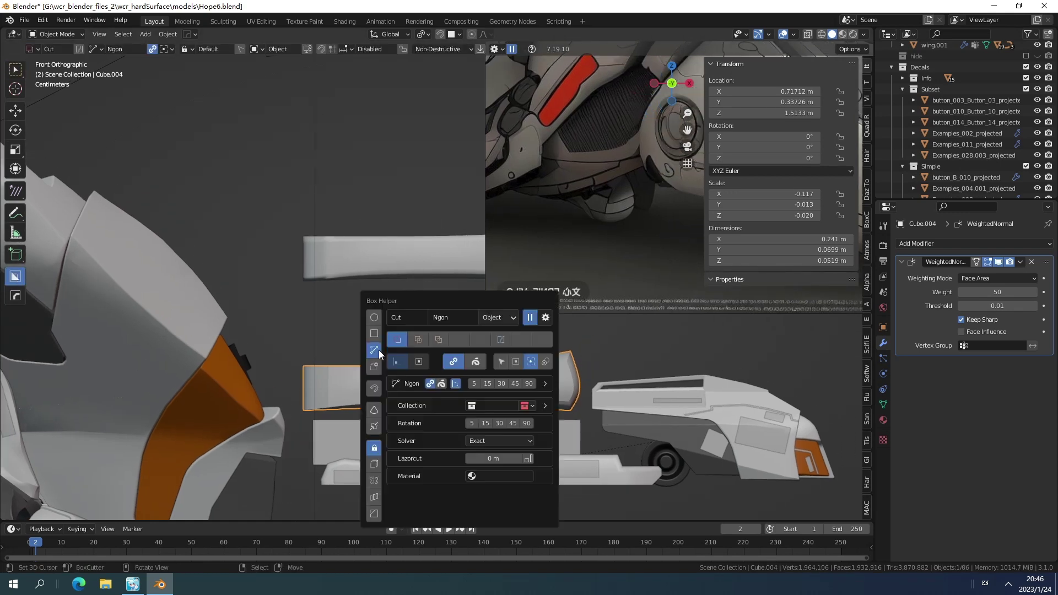
pyautogui.keyDown('shift'); pyautogui.moveTo(355, 343); pyautogui.dragTo(362, 323, button='middle'); pyautogui.keyUp('shift')
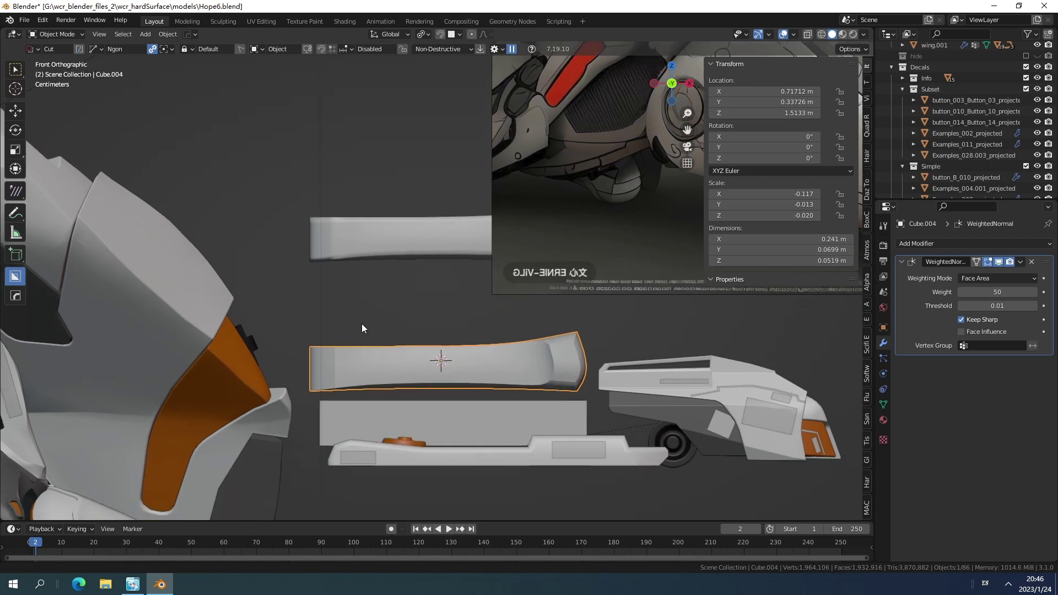
pyautogui.scroll(1, 362, 328)
pyautogui.click(317, 300)
pyautogui.click(348, 343)
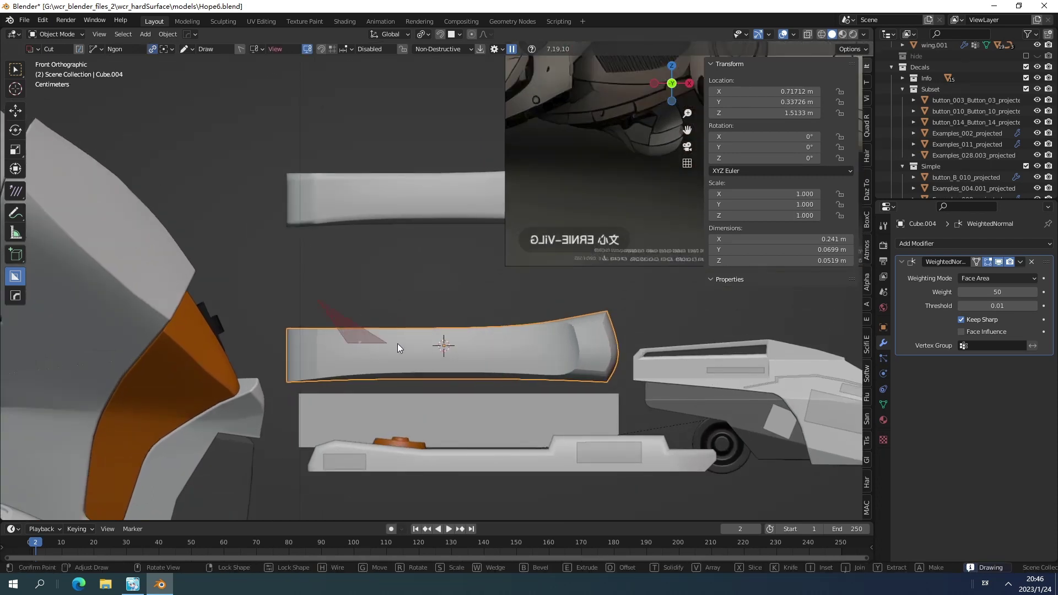
pyautogui.click(530, 343)
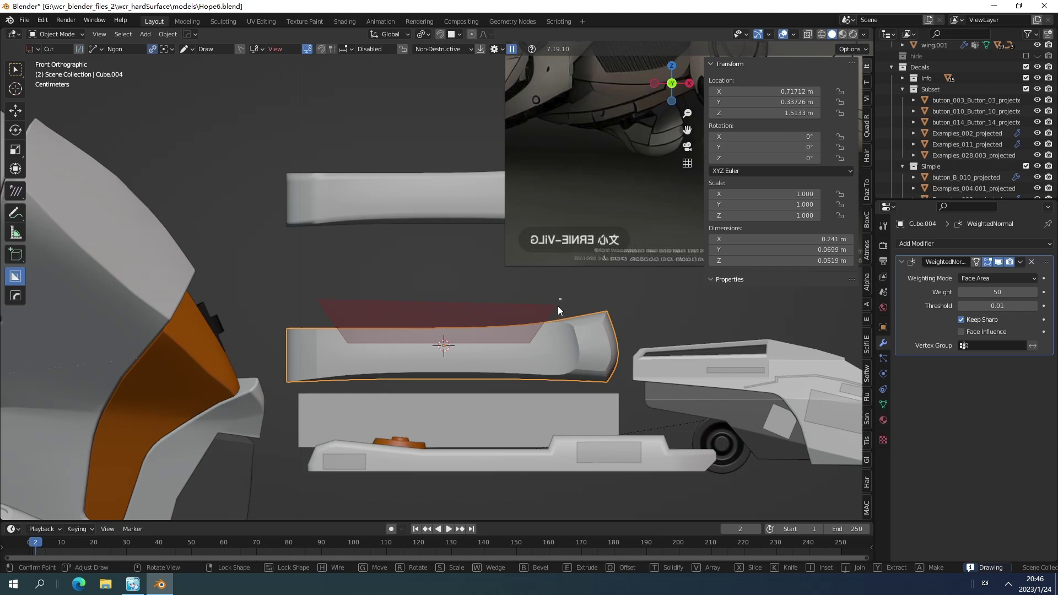
pyautogui.click(558, 306)
pyautogui.press('space')
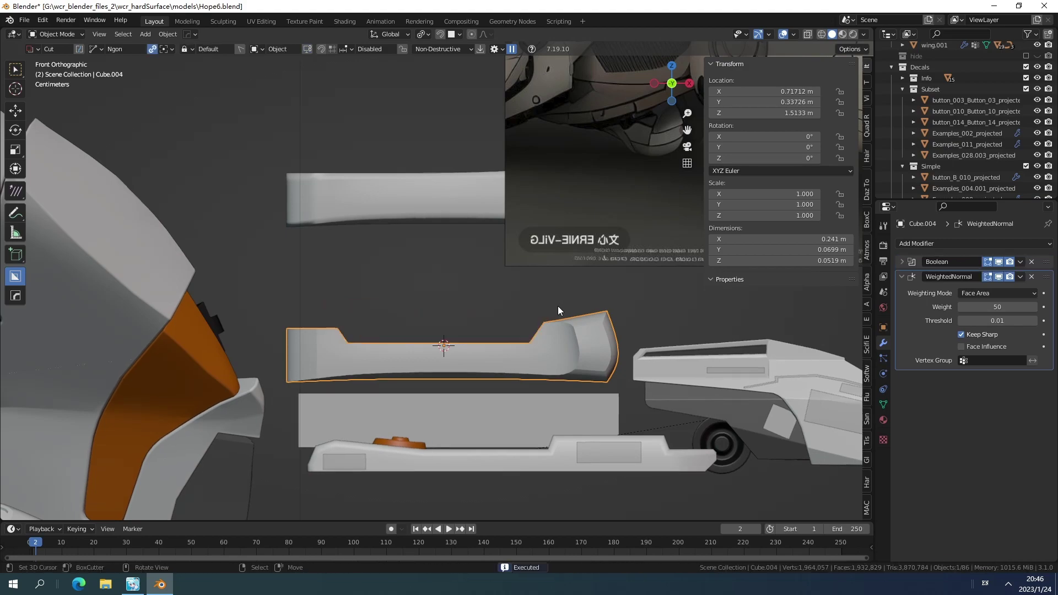
# - In top view, cut a second trapezoidal Ngon notch into the bar's front long side between the rounded and flared ends
pyautogui.moveTo(557, 306); pyautogui.dragTo(451, 352, button='middle')
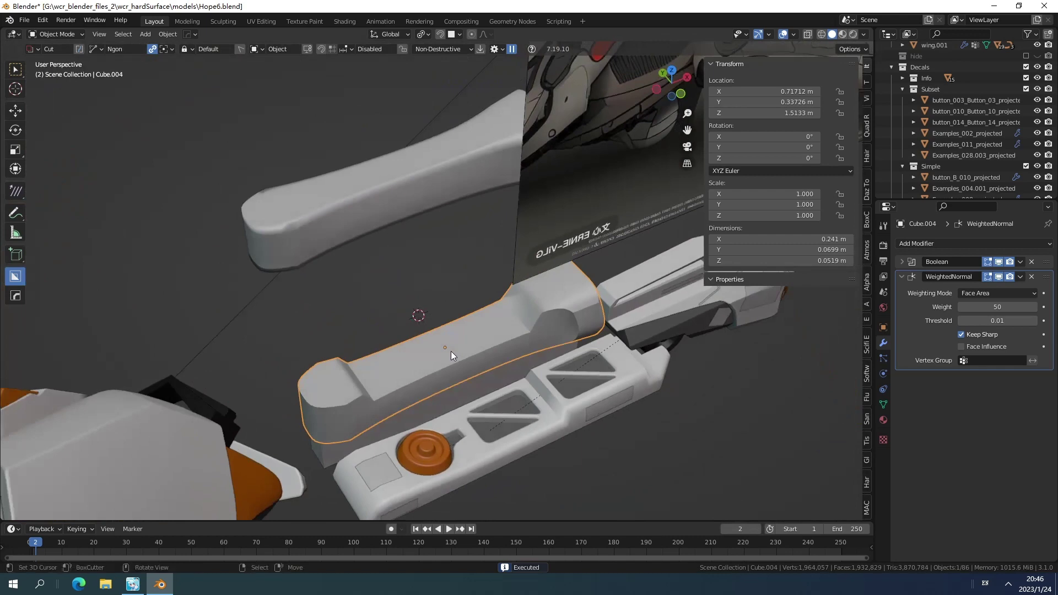
pyautogui.press('KP_7')
pyautogui.scroll(4, 452, 352)
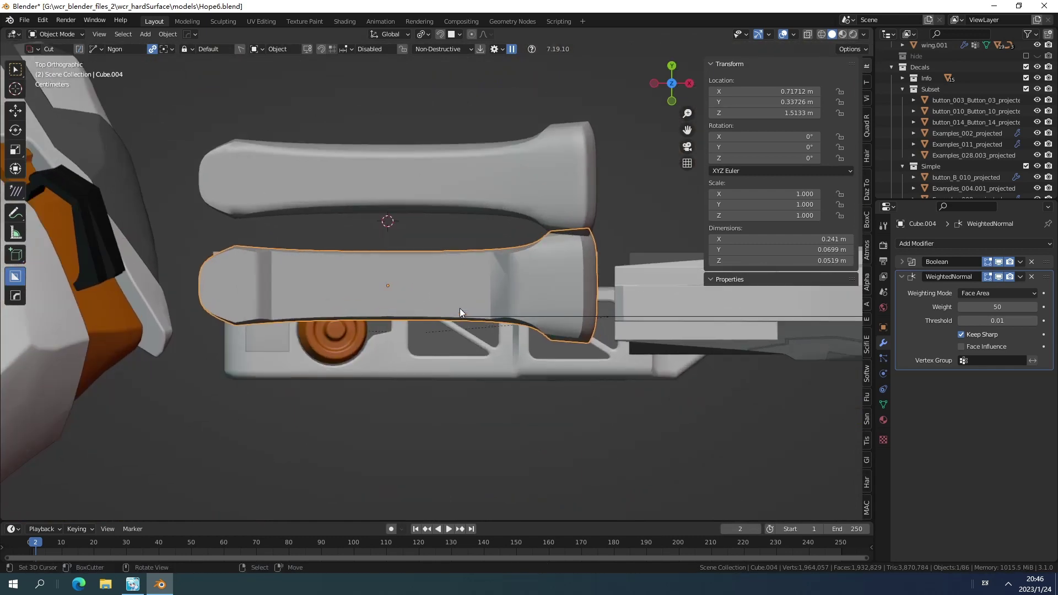
pyautogui.keyDown('shift'); pyautogui.moveTo(507, 311); pyautogui.dragTo(500, 306, button='middle'); pyautogui.keyUp('shift')
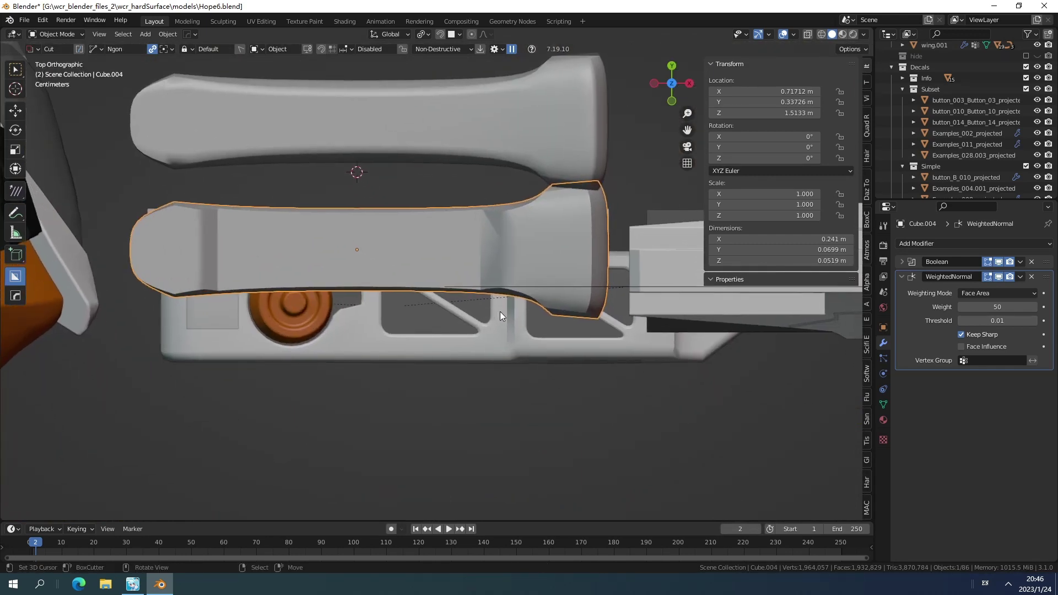
pyautogui.click(507, 320)
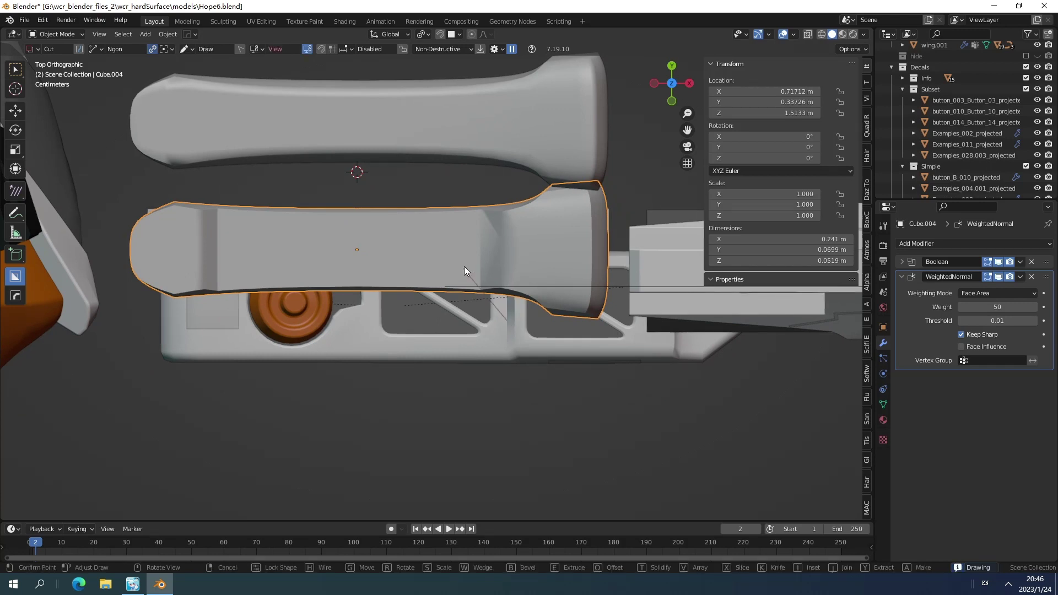
pyautogui.click(464, 269)
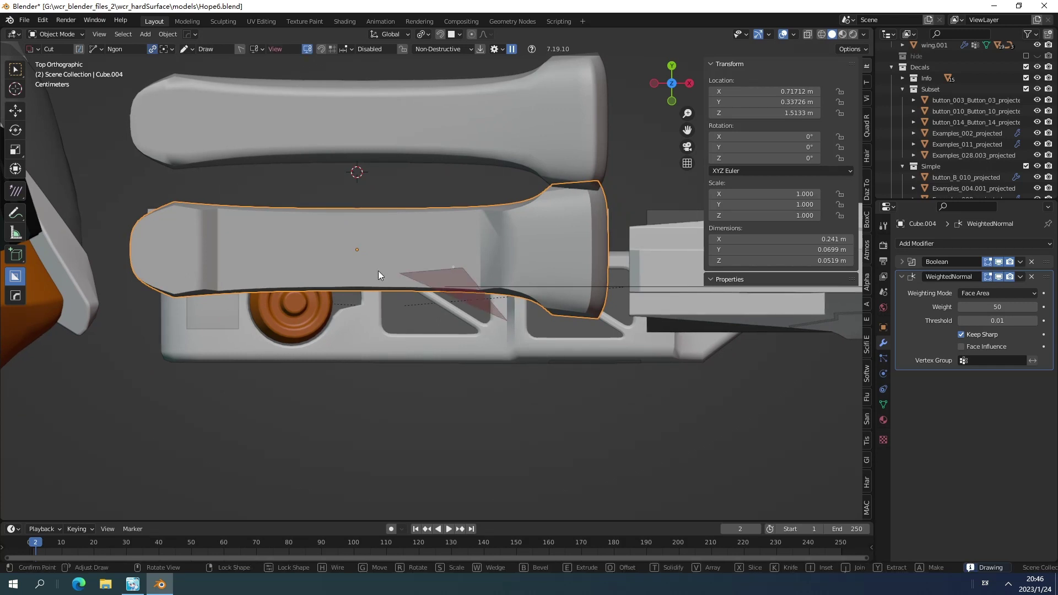
pyautogui.click(236, 270)
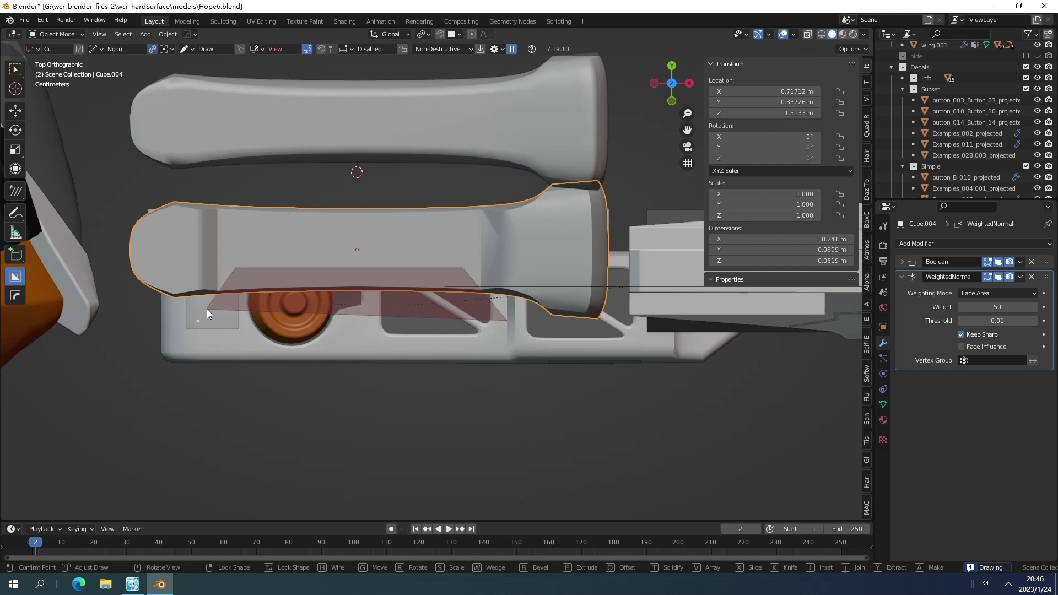
pyautogui.press('space')
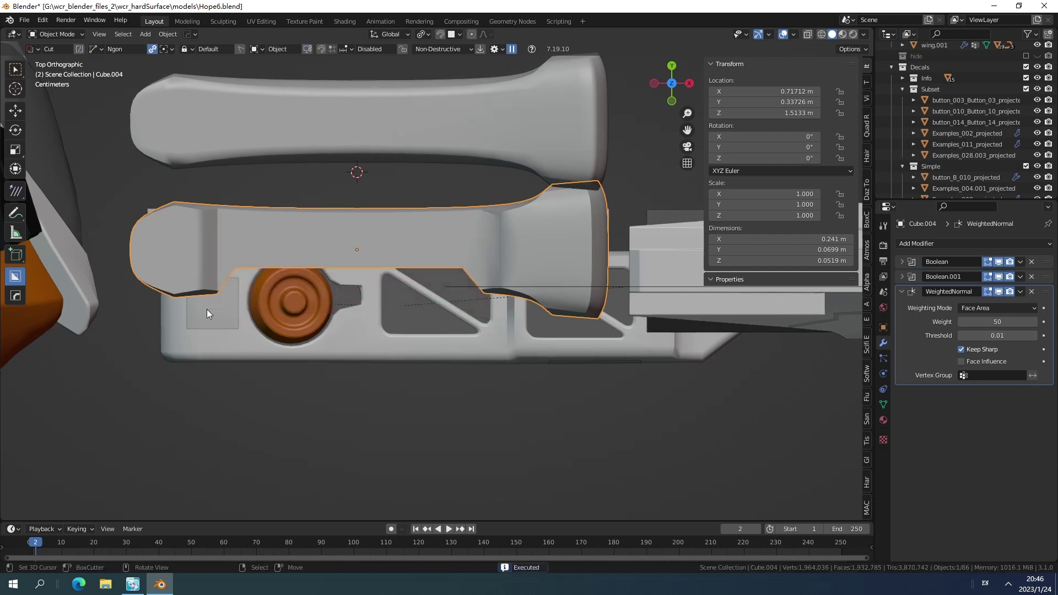
# - Mirror the side notch to the bar's opposite side across the Y axis with HOps Mirror
pyautogui.moveTo(409, 309); pyautogui.dragTo(414, 260, button='middle')
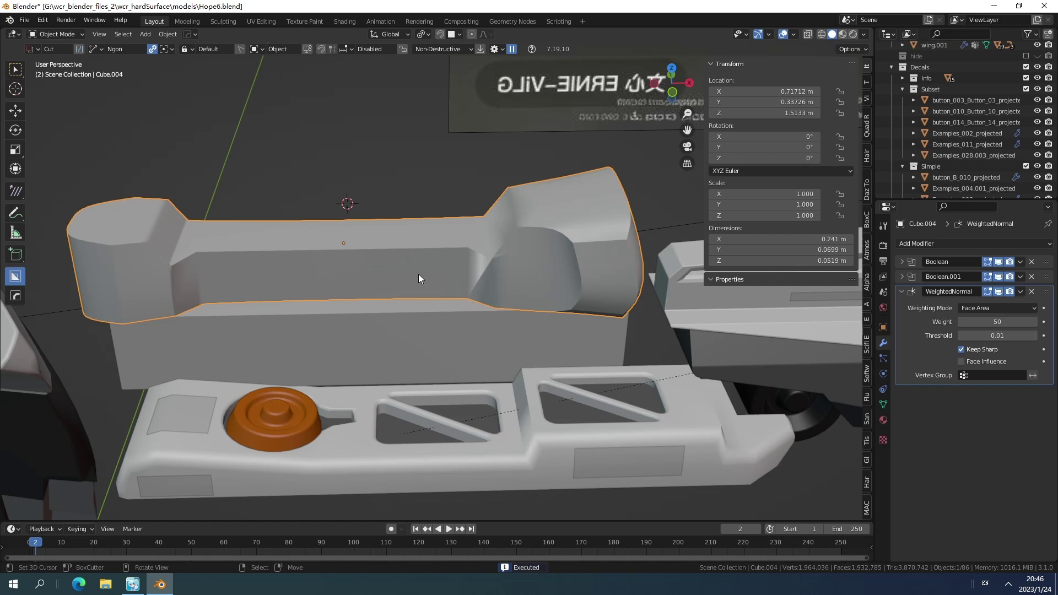
pyautogui.hotkey('alt', 'm')
pyautogui.moveTo(438, 246); pyautogui.dragTo(414, 289, button='middle')
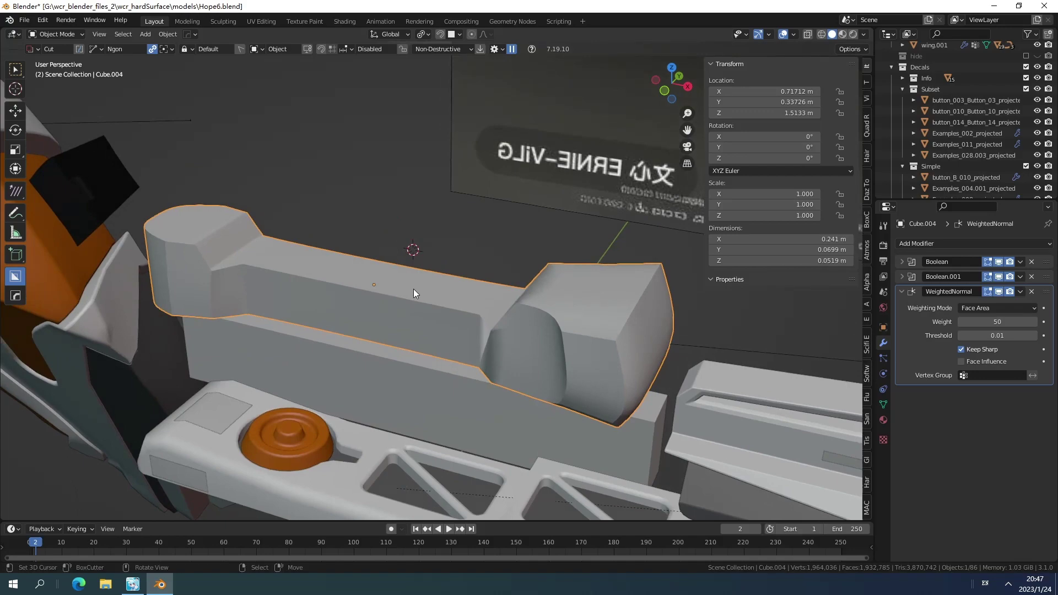
pyautogui.hotkey('alt', 'x')
pyautogui.click(337, 320)
pyautogui.moveTo(339, 321); pyautogui.dragTo(291, 278, button='middle')
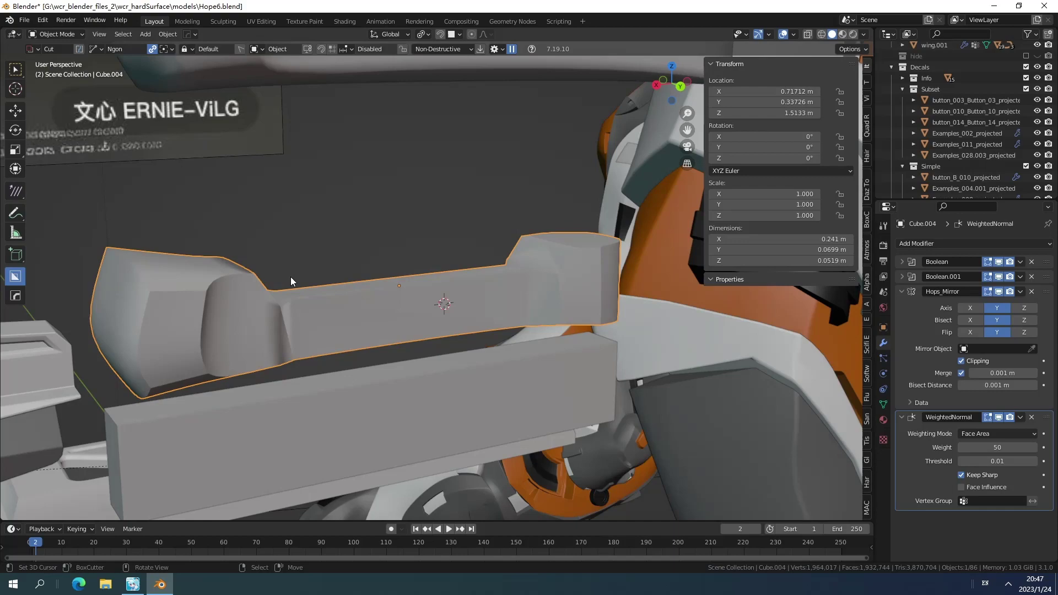
pyautogui.moveTo(291, 281); pyautogui.dragTo(447, 282, button='middle')
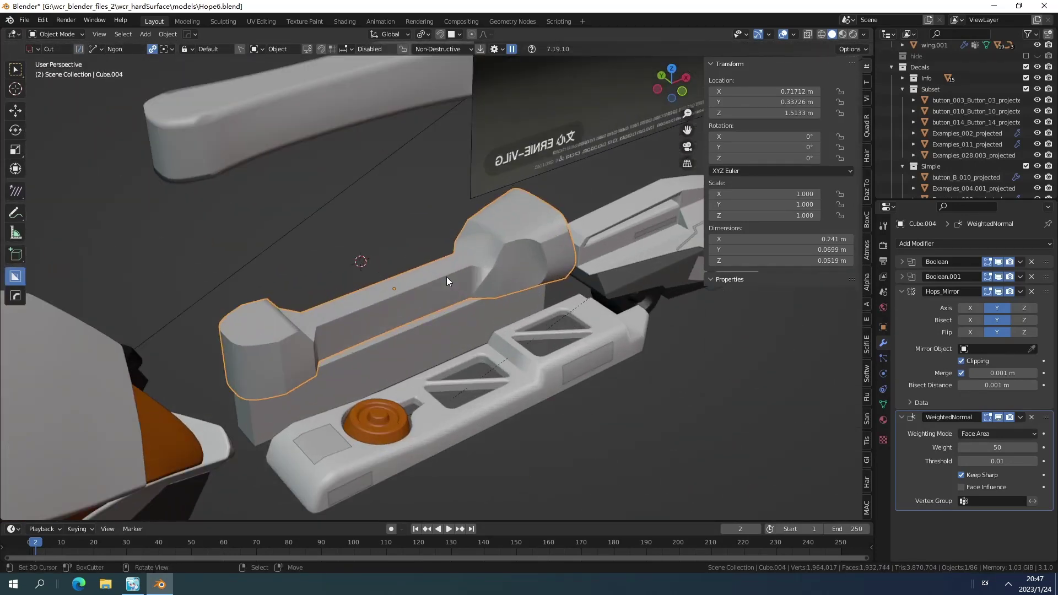
# - Isolate the side notch's boolean cutter with HOps Ever Scroll and move it slightly outward along the Y axis
pyautogui.press('q')
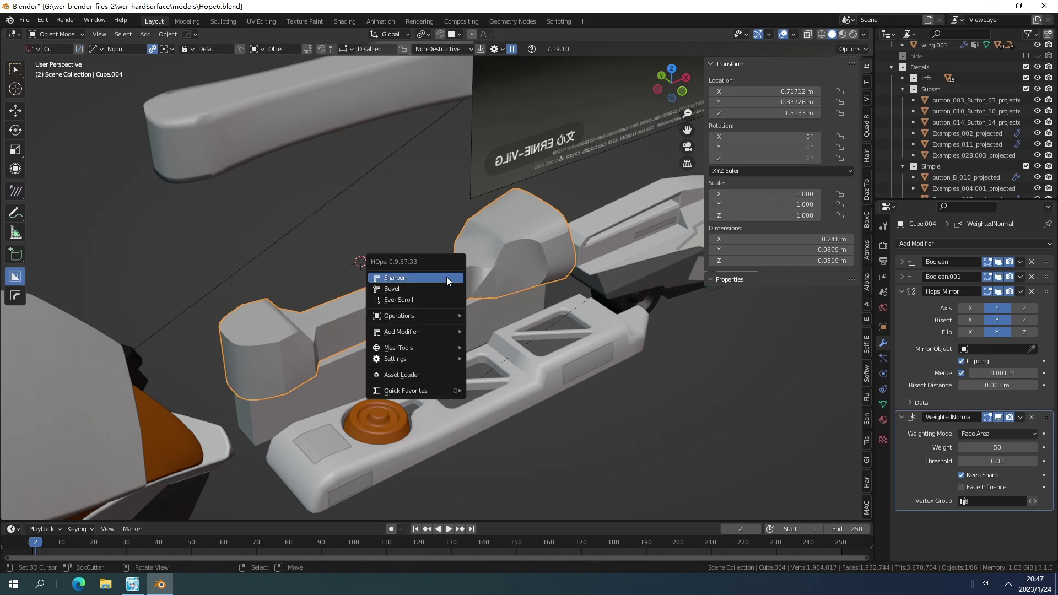
pyautogui.click(431, 298)
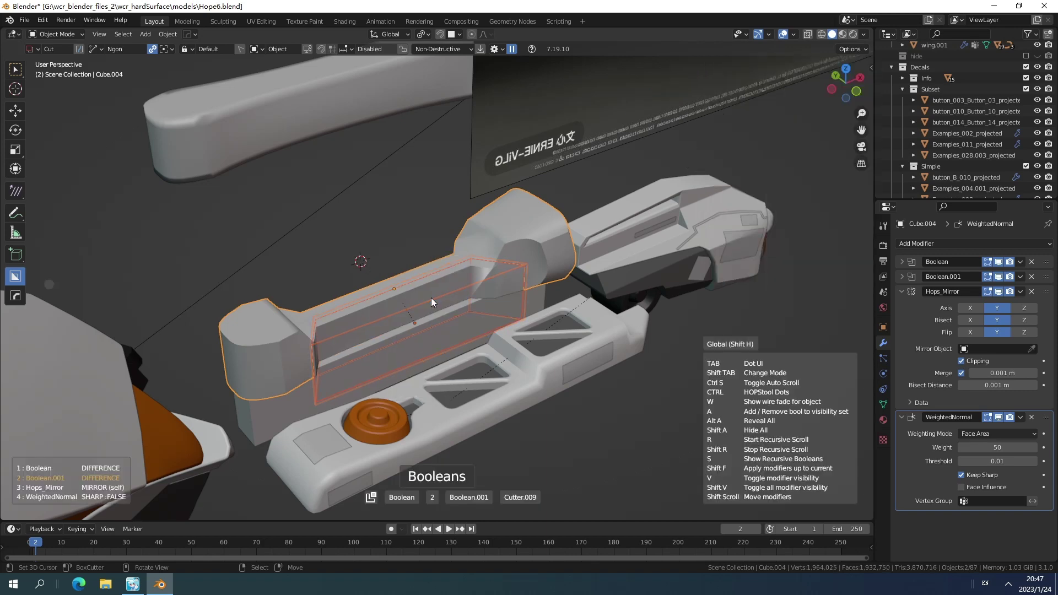
pyautogui.click(432, 298)
pyautogui.moveTo(455, 276); pyautogui.dragTo(469, 317, button='middle')
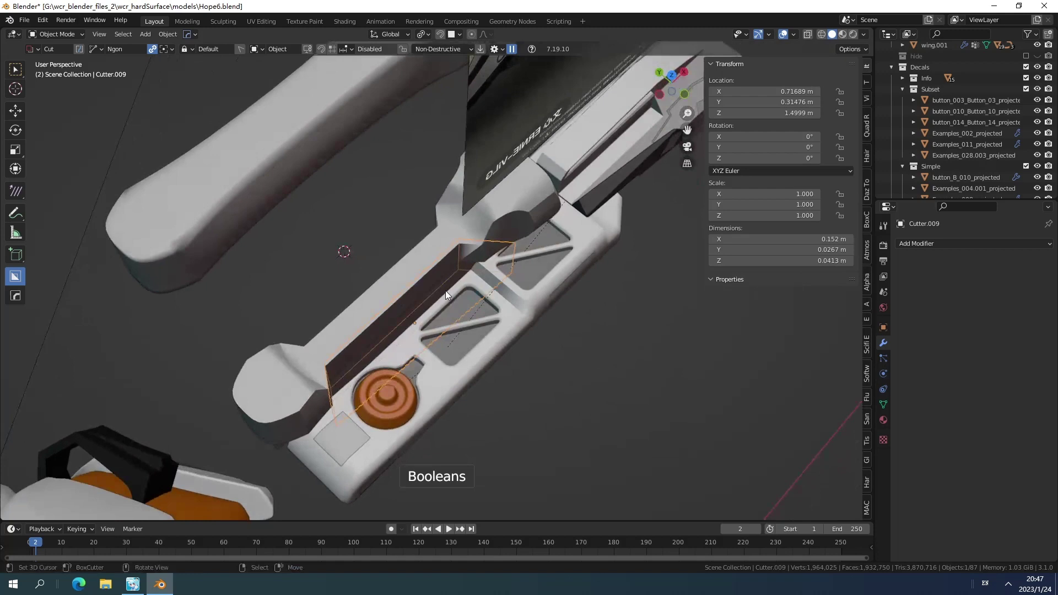
pyautogui.press('g')
pyautogui.press('y')
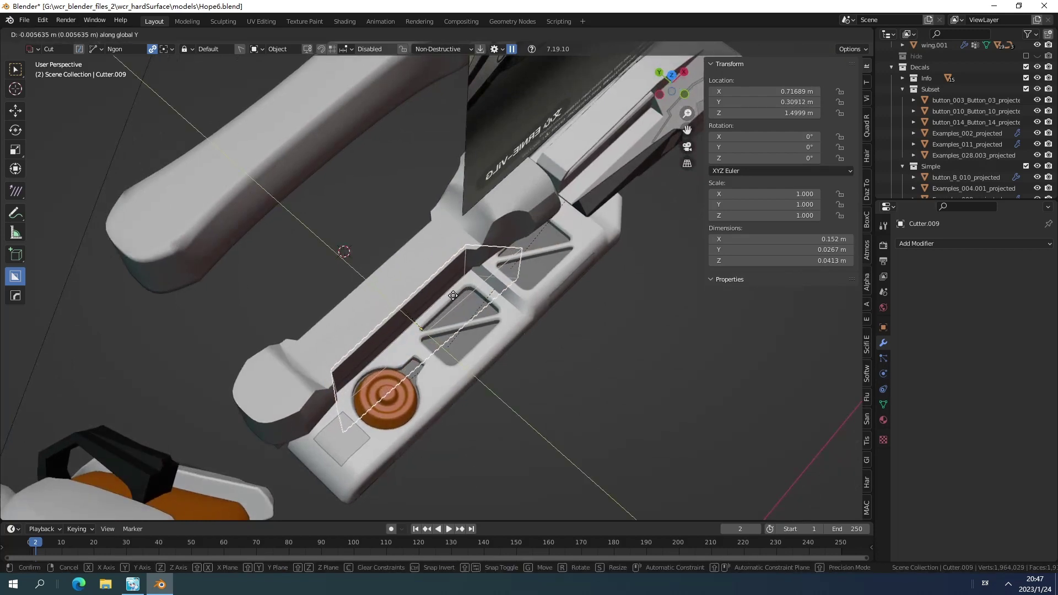
pyautogui.click(456, 299)
# - In face selection in Edit Mode, select the cutter's slanted face near the flared end and move it about 0.0052 m in X
pyautogui.moveTo(456, 299); pyautogui.dragTo(442, 361, button='middle')
pyautogui.press('Tab')
pyautogui.keyDown('alt'); pyautogui.moveTo(448, 368); pyautogui.dragTo(472, 337); pyautogui.keyUp('alt')
pyautogui.press('3')
pyautogui.rightClick(431, 392)
pyautogui.press('KP_7')
pyautogui.scroll(2, 473, 337)
pyautogui.scroll(2, 473, 337)
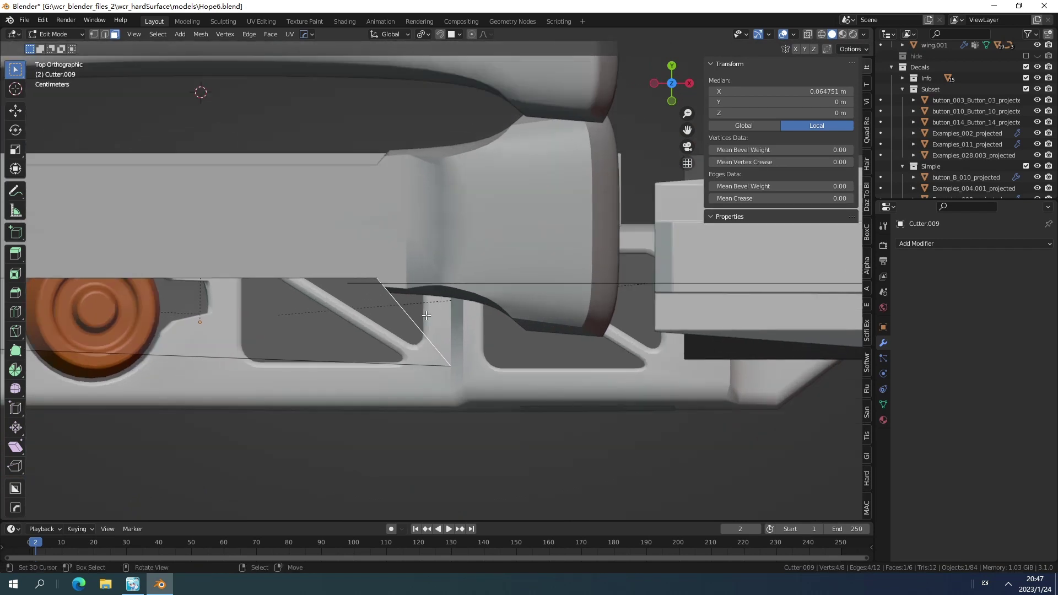
pyautogui.press('g')
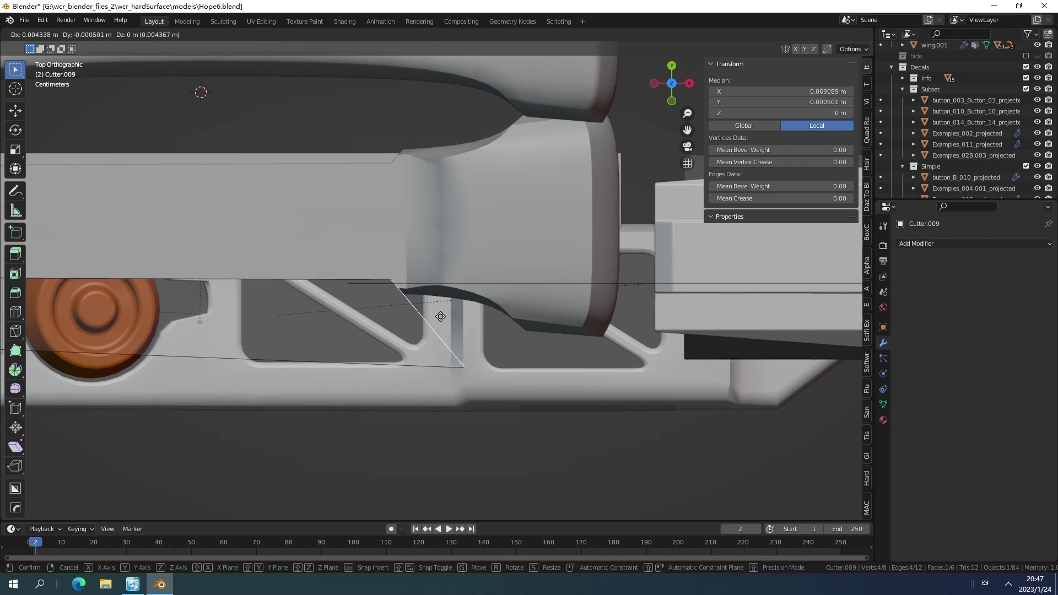
pyautogui.click(443, 316)
pyautogui.moveTo(444, 317); pyautogui.dragTo(499, 331, button='middle')
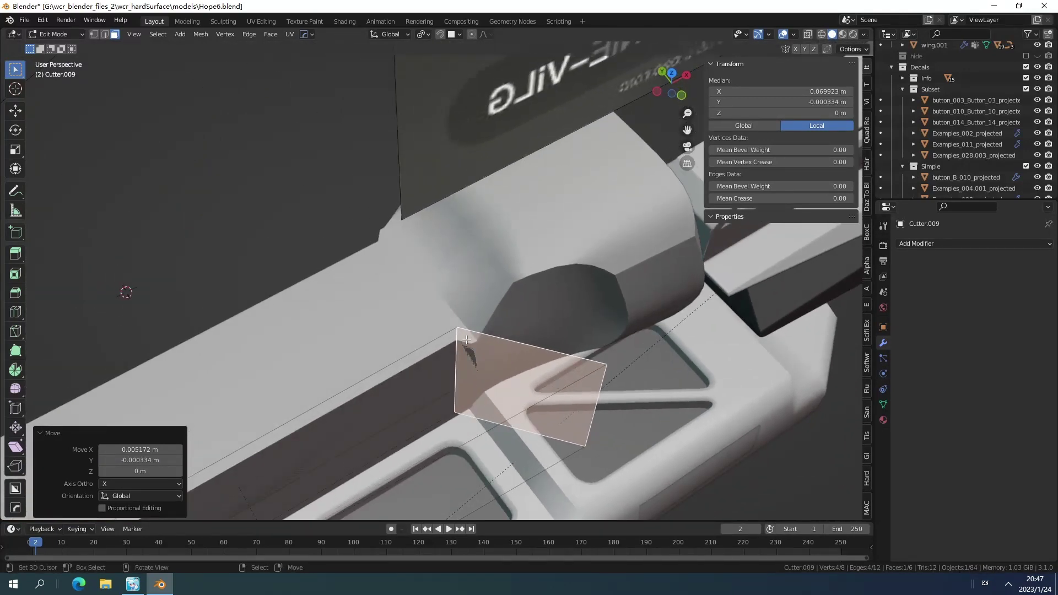
# - In top view, rotate the cutter's slanted face about -23.4°, move it about 0.0072 m in X and 0.0055 m in Y, and rotate it partly back
pyautogui.press('KP_7')
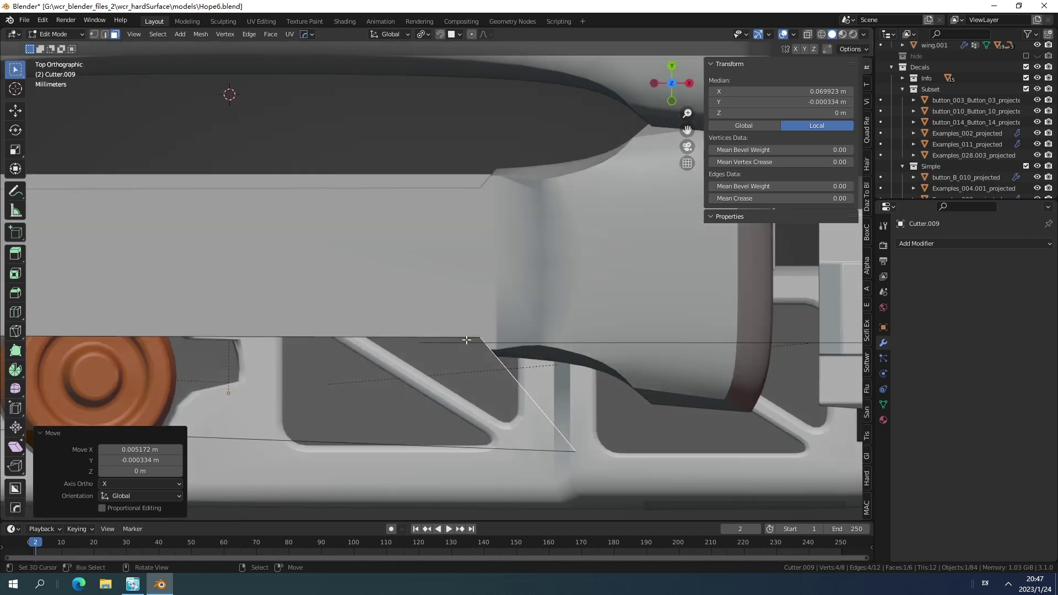
pyautogui.press('r')
pyautogui.click(526, 388)
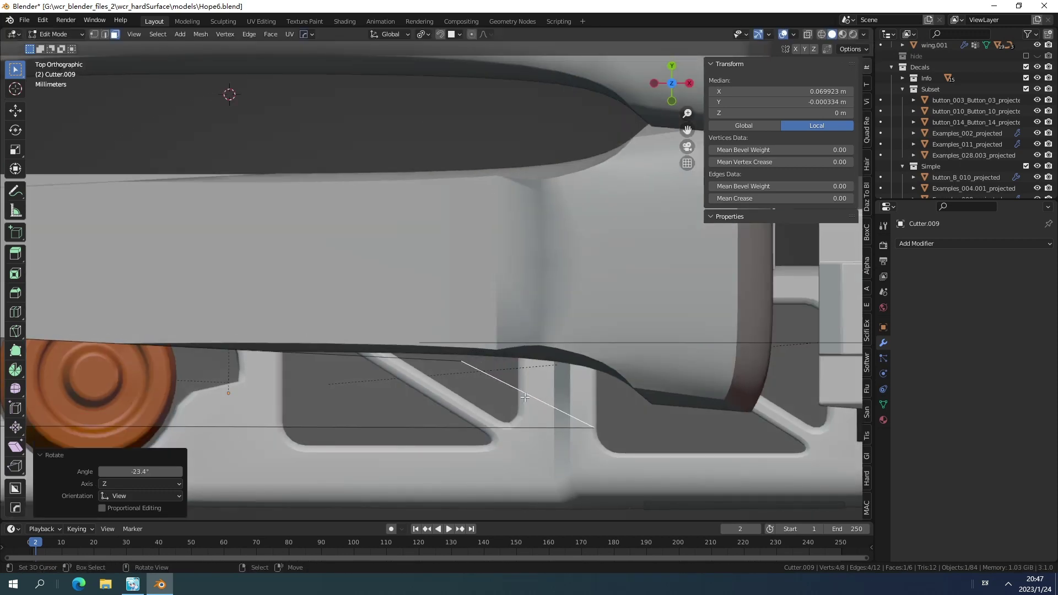
pyautogui.press('g')
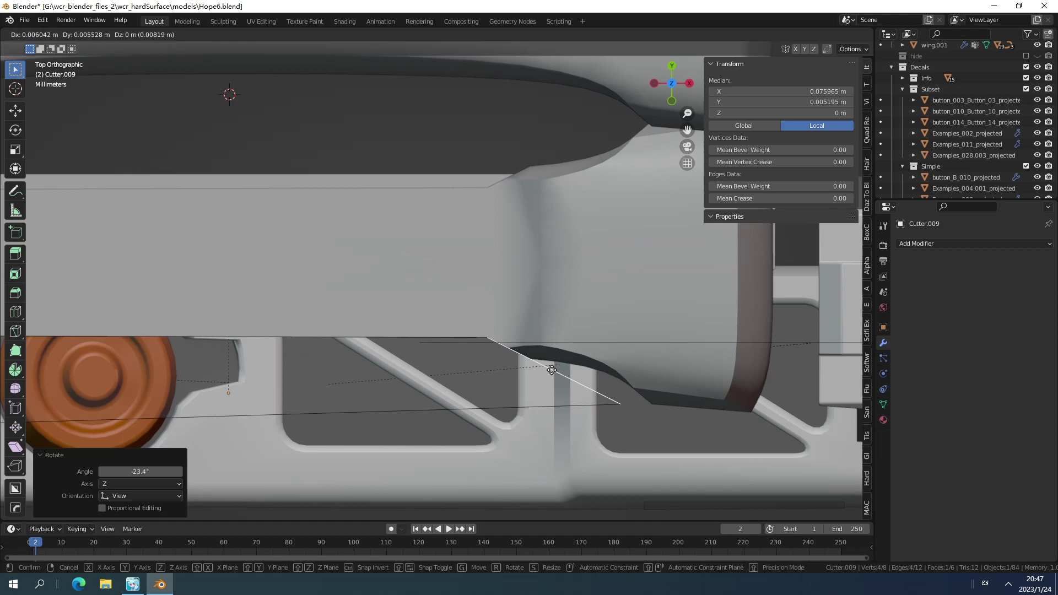
pyautogui.click(555, 370)
pyautogui.press('r')
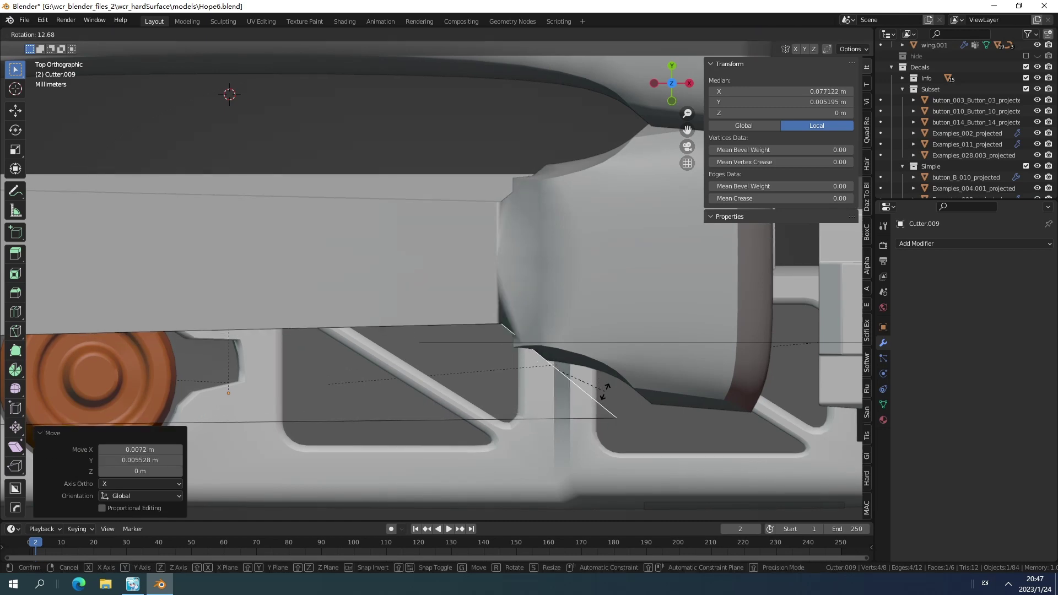
pyautogui.click(607, 379)
# - Select the side cutter's top face and raise it along the Z axis
pyautogui.moveTo(607, 379); pyautogui.dragTo(539, 303, button='middle')
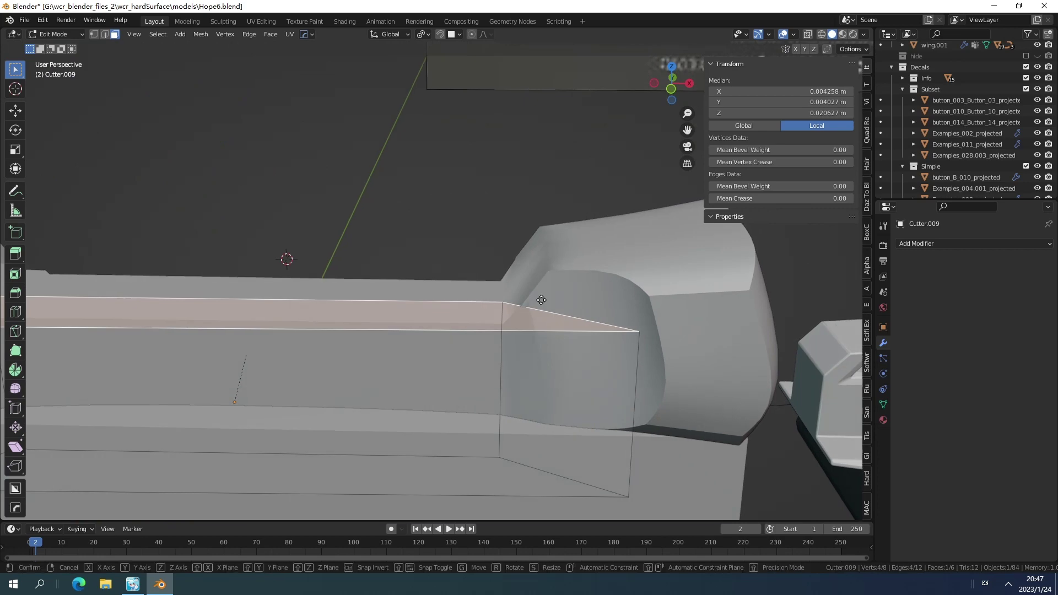
pyautogui.press('g')
pyautogui.press('z')
pyautogui.click(541, 203)
# - Select the cutter's slanted face near the rounded end, rotate it about 12.5° in top view, and move it toward the rounded end
pyautogui.moveTo(545, 251); pyautogui.dragTo(452, 270, button='middle')
pyautogui.keyDown('alt'); pyautogui.keyDown('shift'); pyautogui.moveTo(453, 270); pyautogui.dragTo(469, 346); pyautogui.keyUp('shift'); pyautogui.keyUp('alt')
pyautogui.rightClick(472, 324)
pyautogui.rightClick(484, 269)
pyautogui.moveTo(484, 269); pyautogui.dragTo(505, 312, button='middle')
pyautogui.hotkey('alt', 'a')
pyautogui.rightClick(531, 308)
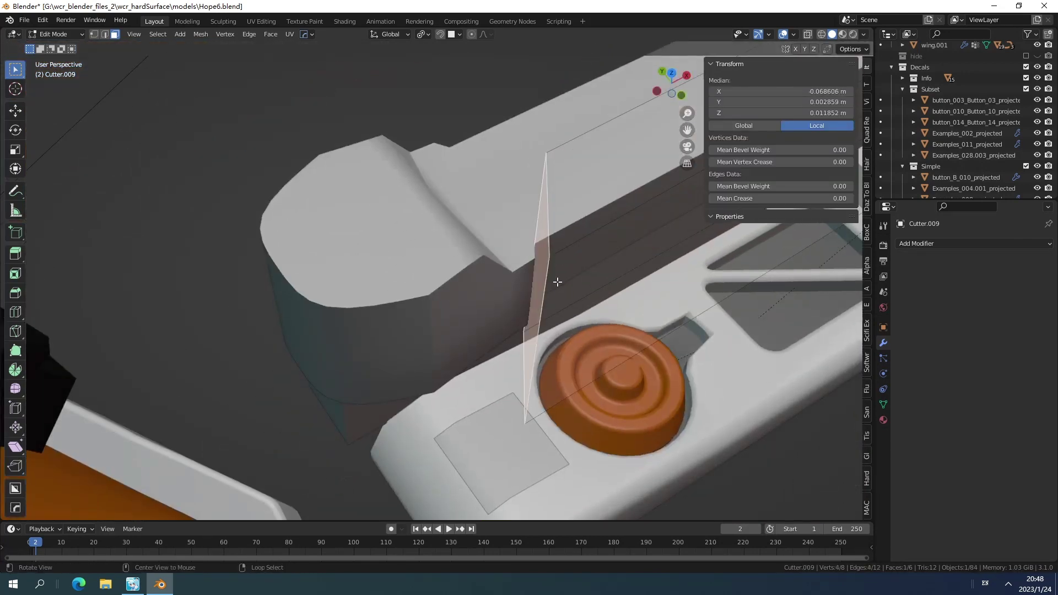
pyautogui.moveTo(557, 281); pyautogui.dragTo(499, 308, button='middle')
pyautogui.press('KP_7')
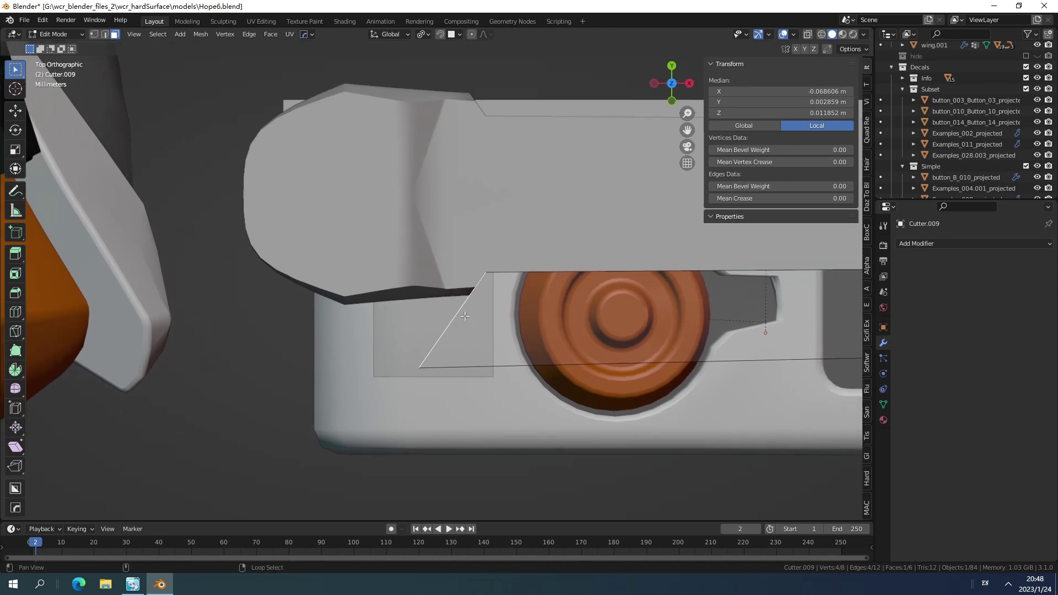
pyautogui.press('r')
pyautogui.click(499, 309)
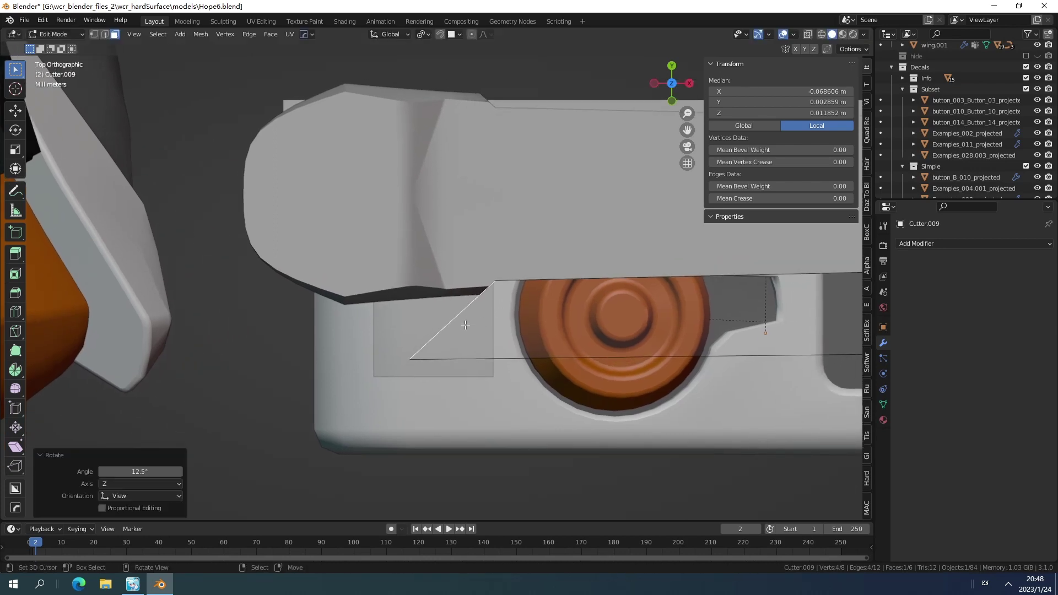
pyautogui.press('g')
pyautogui.click(417, 314)
# - Return to Object Mode and select the notched bar
pyautogui.moveTo(417, 314); pyautogui.dragTo(400, 279, button='middle')
pyautogui.press('Tab')
pyautogui.moveTo(508, 239); pyautogui.dragTo(453, 317, button='middle')
pyautogui.click(497, 250)
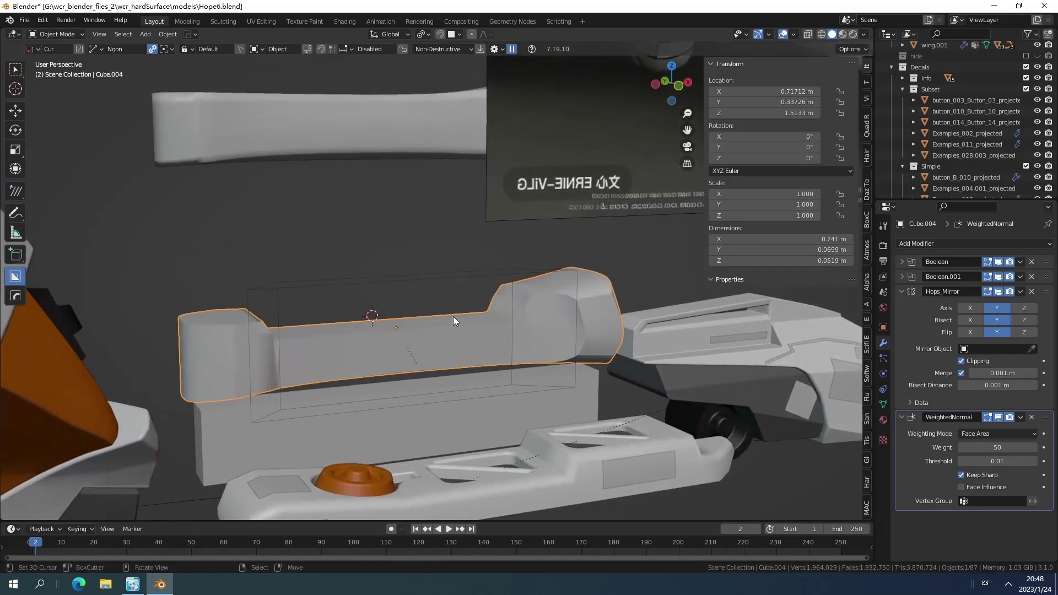
# - In front view, compare the notched bar and neighbouring parts with the mech reference image, examining the reference's layered arm details up close
pyautogui.press('KP_1')
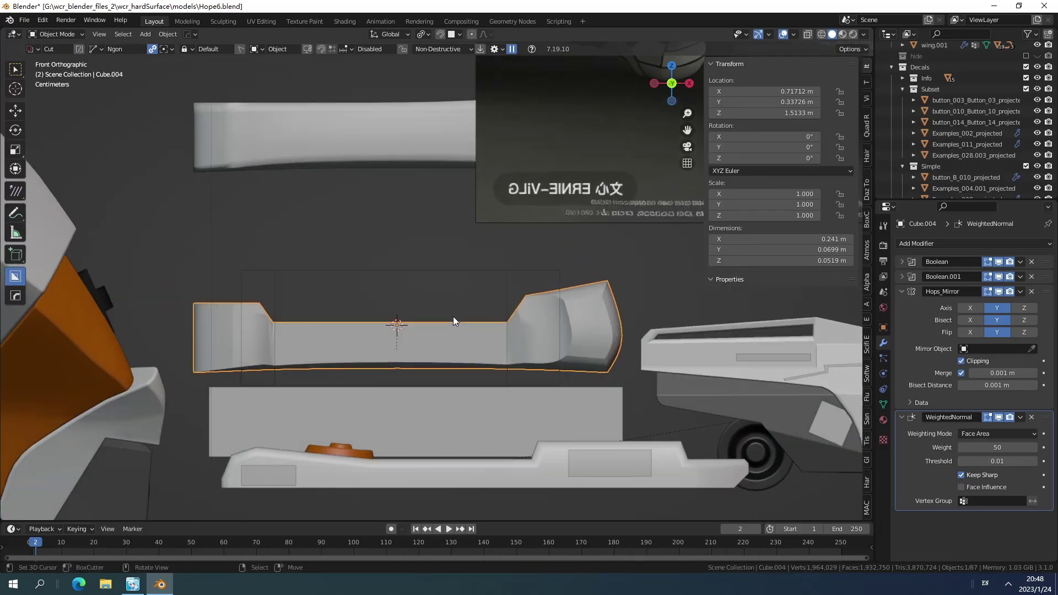
pyautogui.scroll(-4, 333, 351)
pyautogui.scroll(-3, 362, 330)
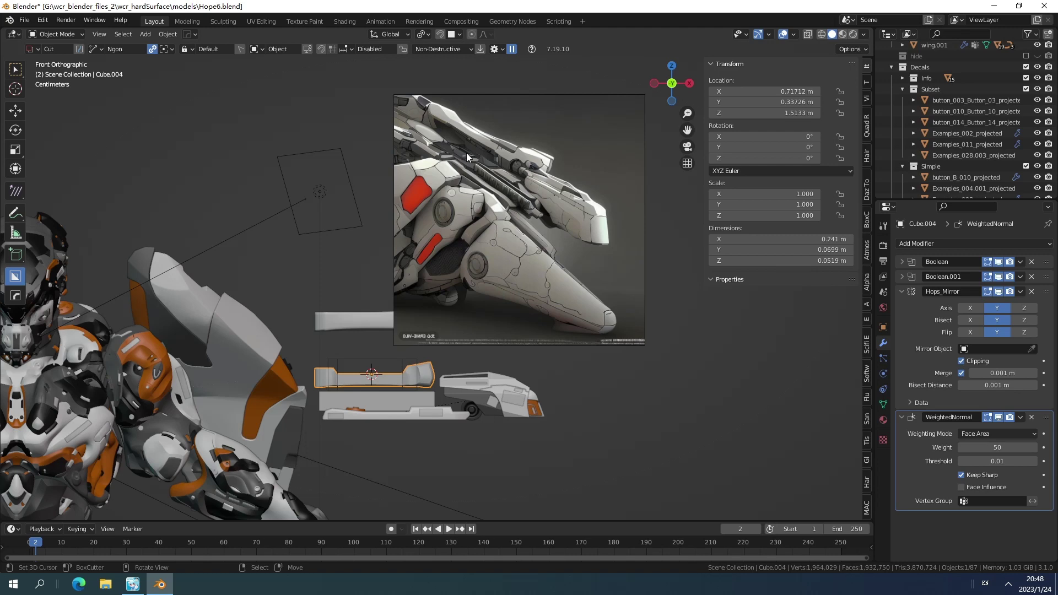
pyautogui.keyDown('shift'); pyautogui.moveTo(438, 364); pyautogui.dragTo(438, 322, button='middle'); pyautogui.keyUp('shift')
pyautogui.scroll(3, 438, 324)
pyautogui.scroll(-4, 438, 324)
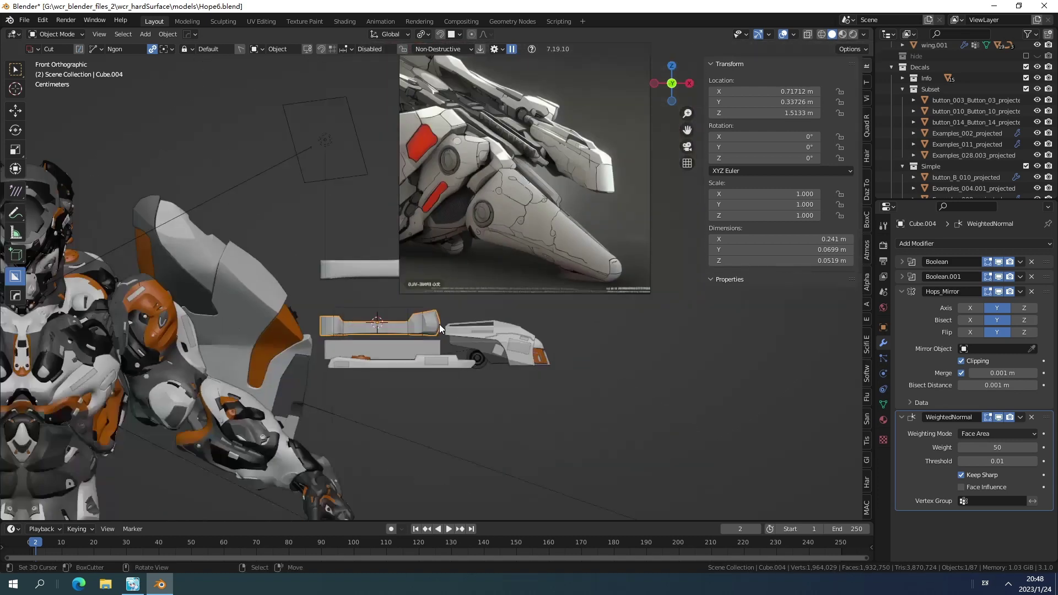
pyautogui.keyDown('shift'); pyautogui.moveTo(458, 281); pyautogui.dragTo(467, 297, button='middle'); pyautogui.keyUp('shift')
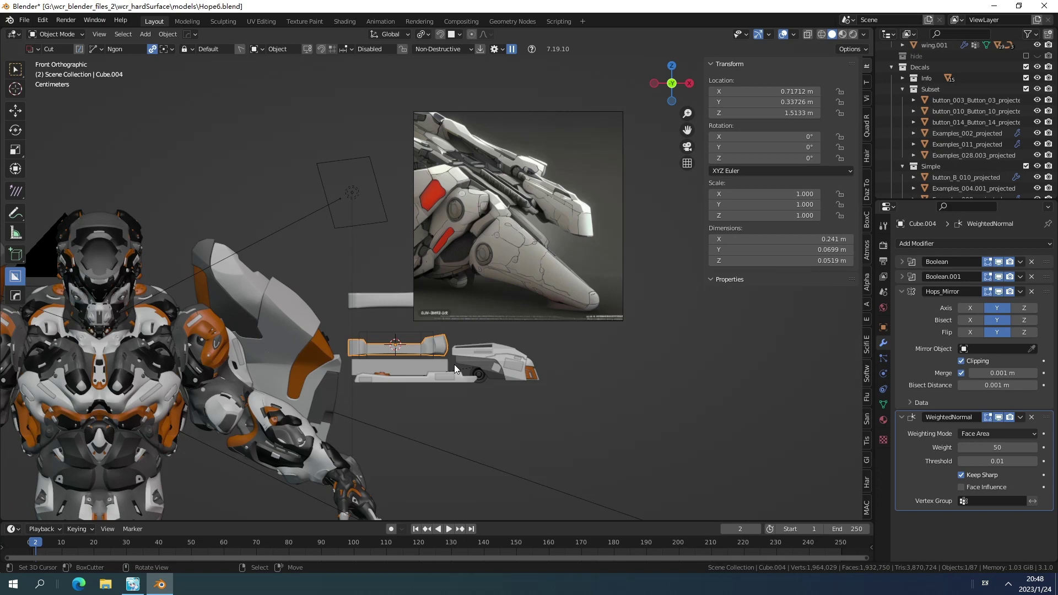
pyautogui.scroll(1, 454, 365)
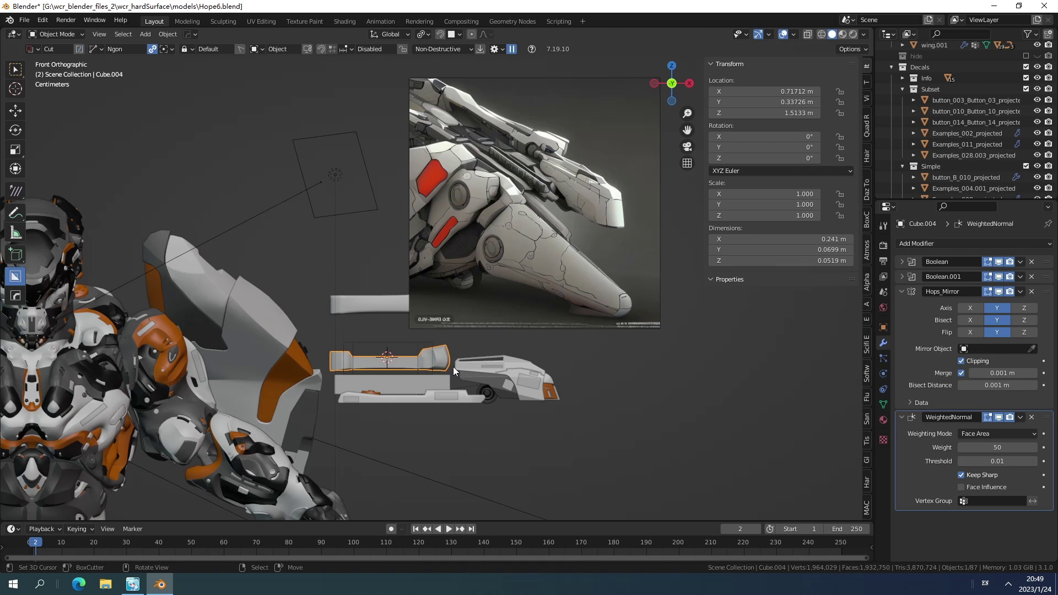
pyautogui.scroll(2, 406, 367)
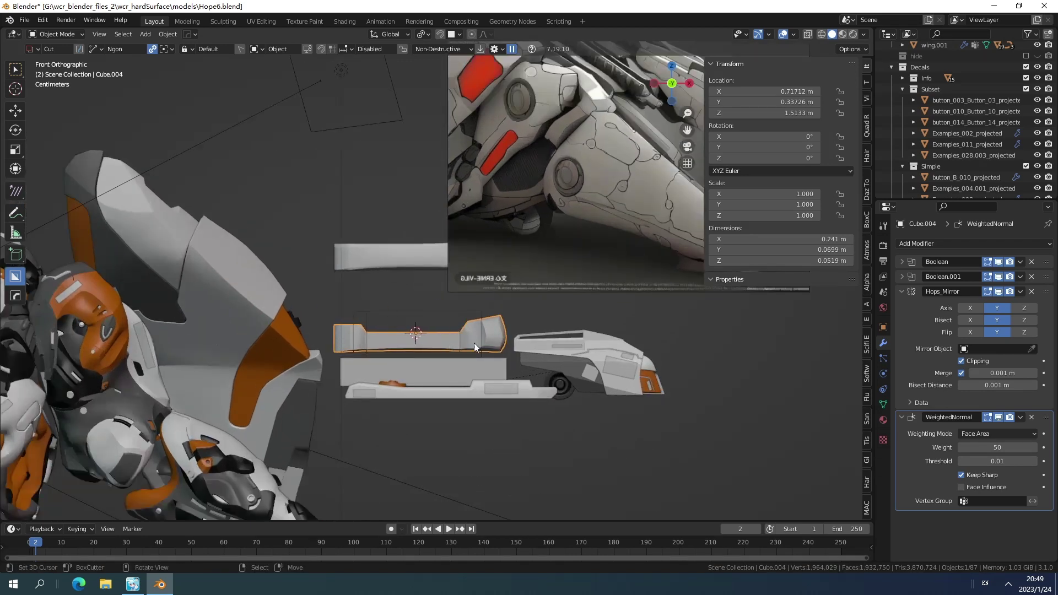
pyautogui.keyDown('shift'); pyautogui.moveTo(474, 343); pyautogui.dragTo(435, 376, button='middle'); pyautogui.keyUp('shift')
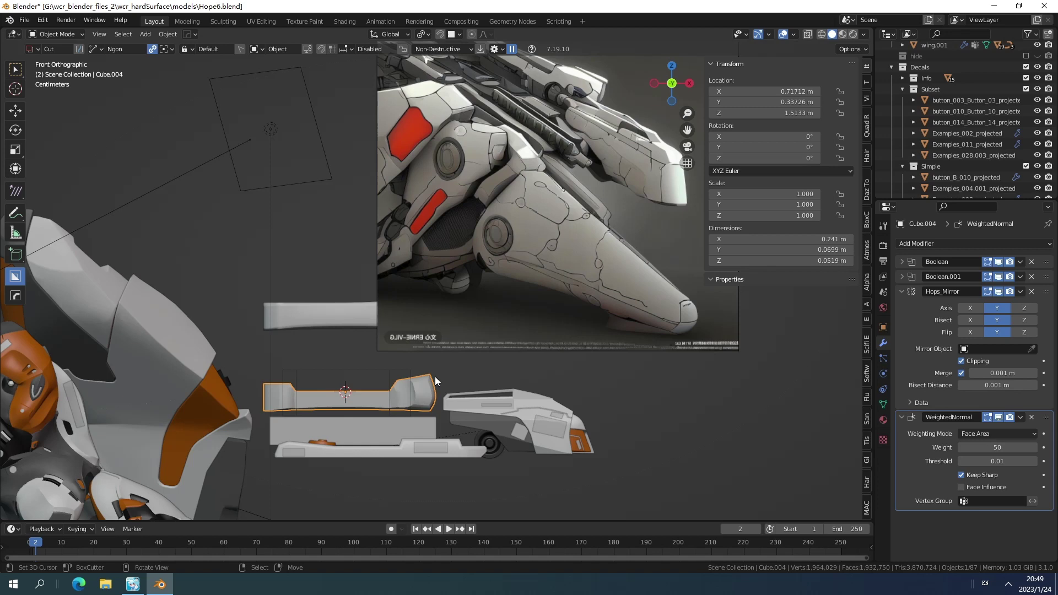
pyautogui.keyDown('shift'); pyautogui.moveTo(432, 366); pyautogui.dragTo(438, 387, button='middle'); pyautogui.keyUp('shift')
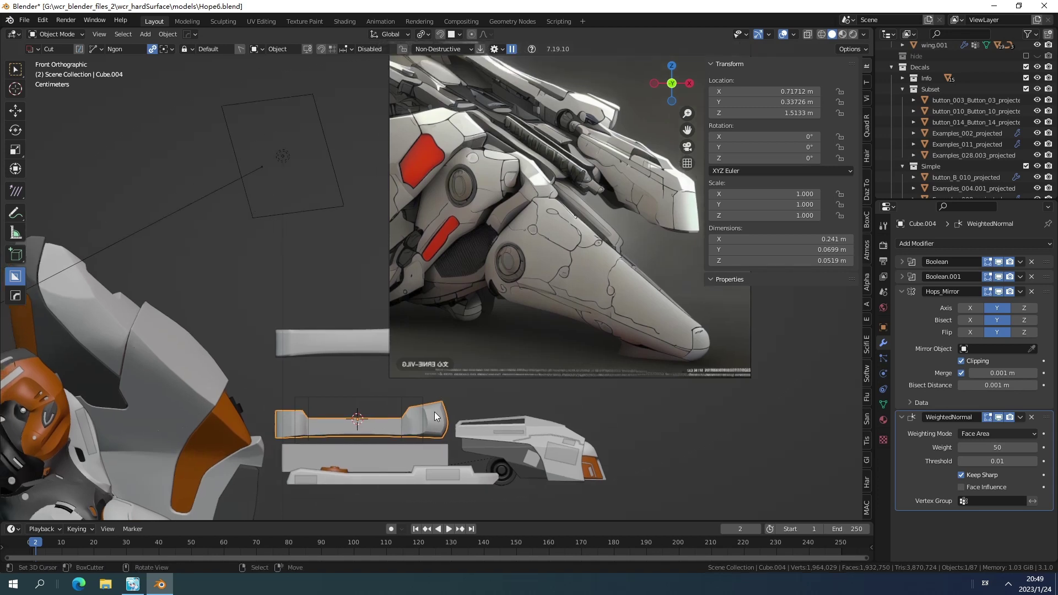
pyautogui.scroll(4, 416, 405)
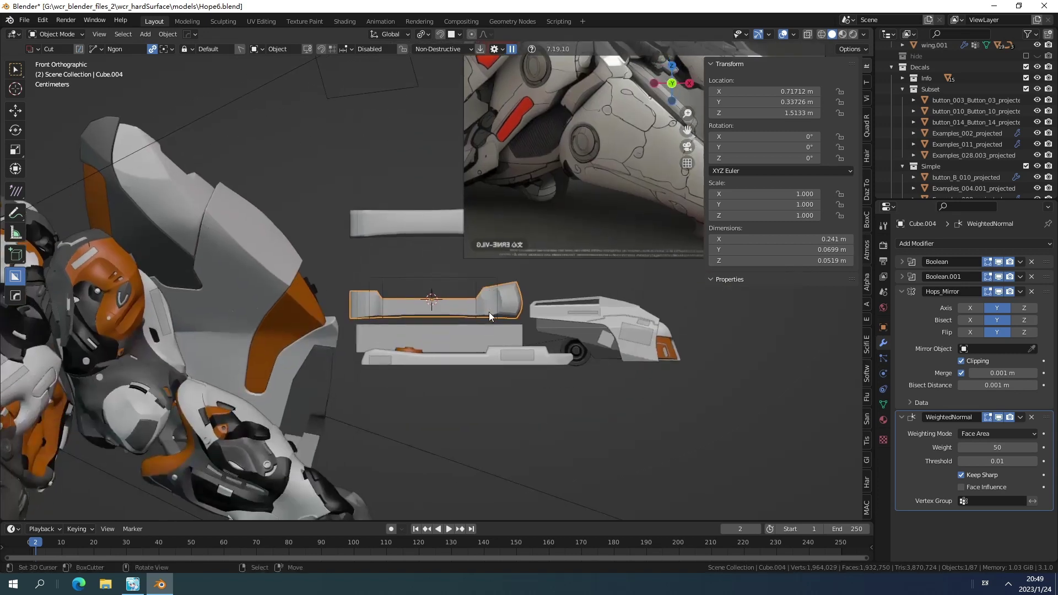
pyautogui.scroll(-5, 502, 323)
pyautogui.keyDown('shift'); pyautogui.moveTo(485, 297); pyautogui.dragTo(474, 341, button='middle'); pyautogui.keyUp('shift')
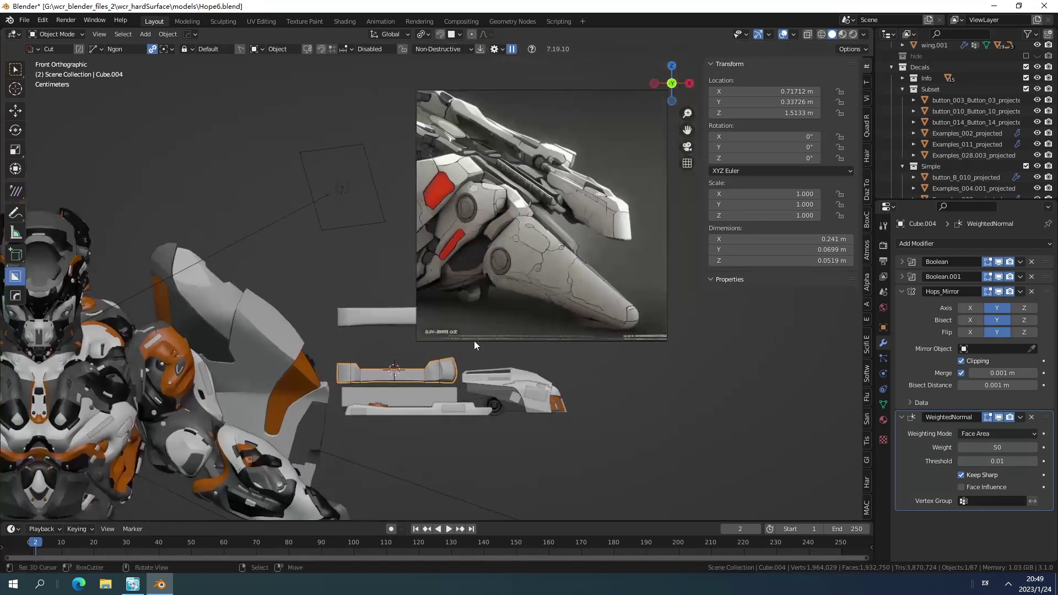
pyautogui.scroll(4, 454, 373)
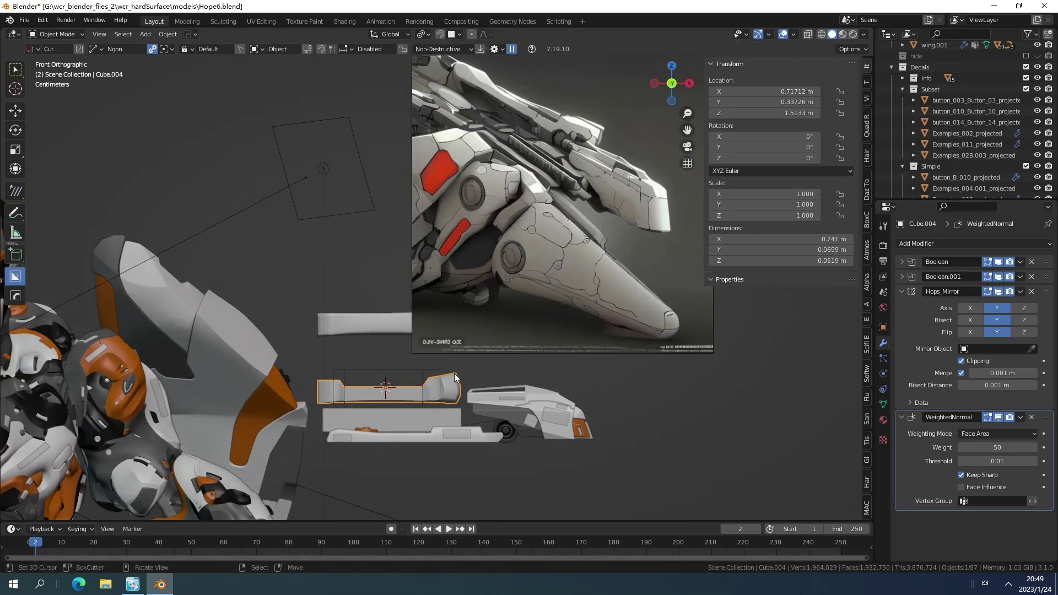
pyautogui.scroll(-4, 452, 398)
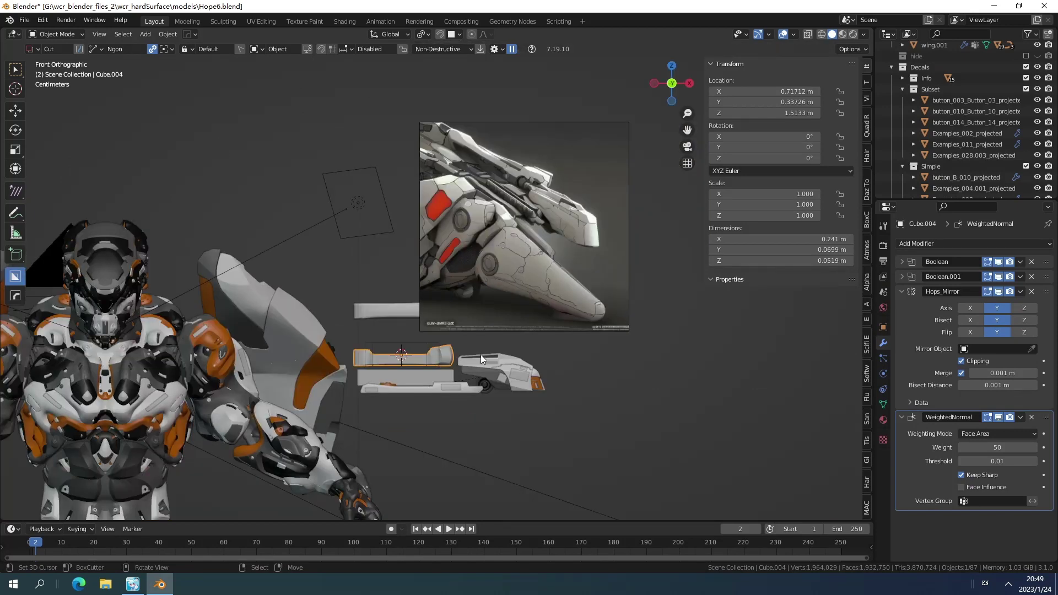
pyautogui.keyDown('shift'); pyautogui.moveTo(486, 332); pyautogui.dragTo(488, 367, button='middle'); pyautogui.keyUp('shift')
pyautogui.scroll(3, 527, 246)
pyautogui.keyDown('shift'); pyautogui.moveTo(576, 222); pyautogui.dragTo(496, 308, button='middle'); pyautogui.keyUp('shift')
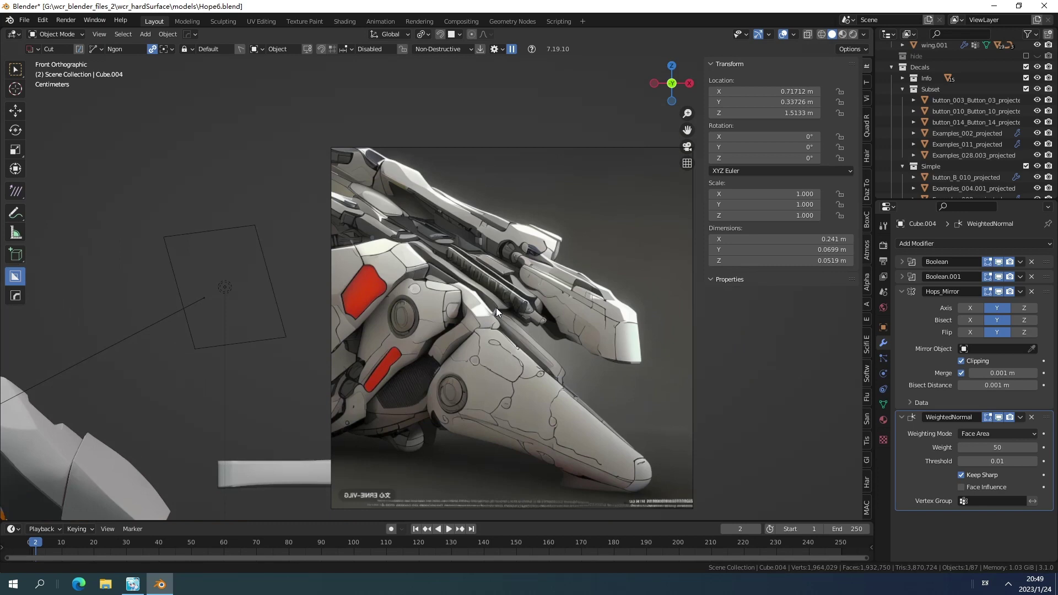
pyautogui.scroll(4, 535, 269)
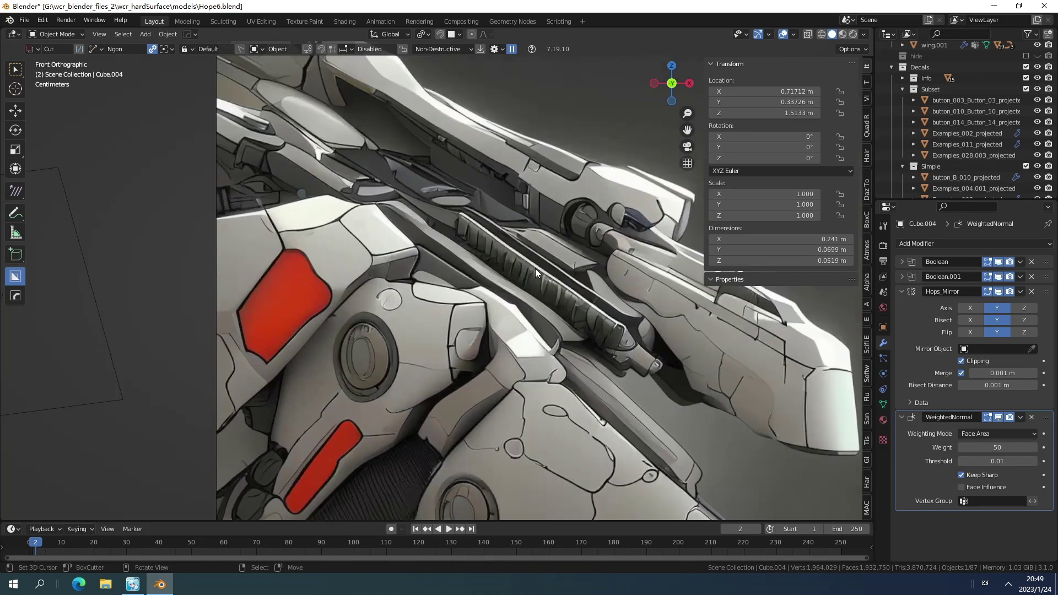
pyautogui.scroll(-6, 535, 269)
pyautogui.keyDown('shift'); pyautogui.moveTo(397, 480); pyautogui.dragTo(451, 314, button='middle'); pyautogui.keyUp('shift')
pyautogui.scroll(5, 453, 329)
pyautogui.keyDown('shift'); pyautogui.scroll(4, 457, 329); pyautogui.keyUp('shift')
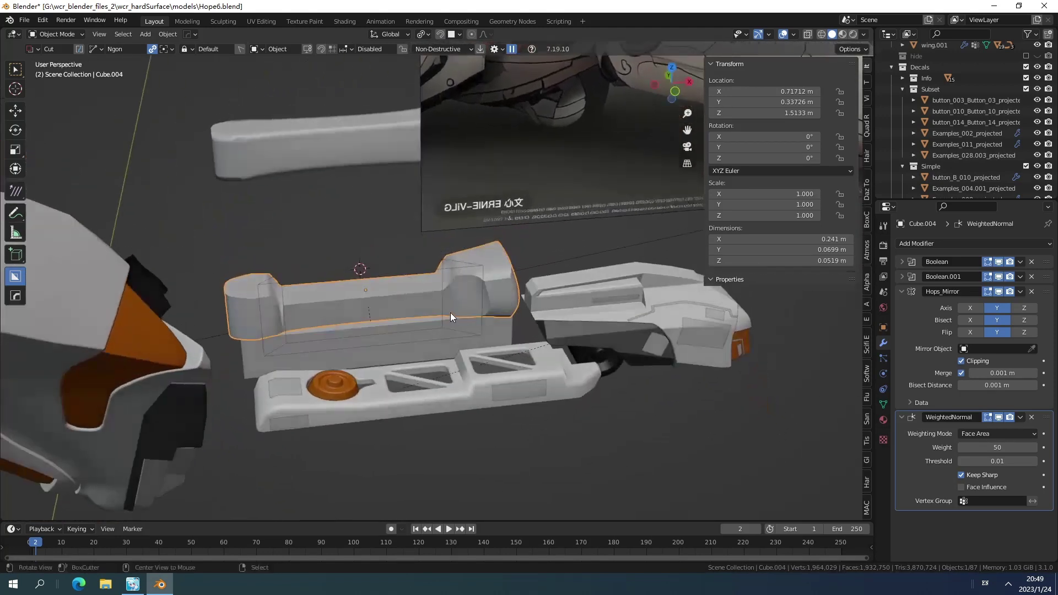
# - Set BoxCutter to Slice and, in front view, draw a trapezoidal Ngon over the bar's lower edge beside the flared end and extrude it through the bar
pyautogui.press('KP_1')
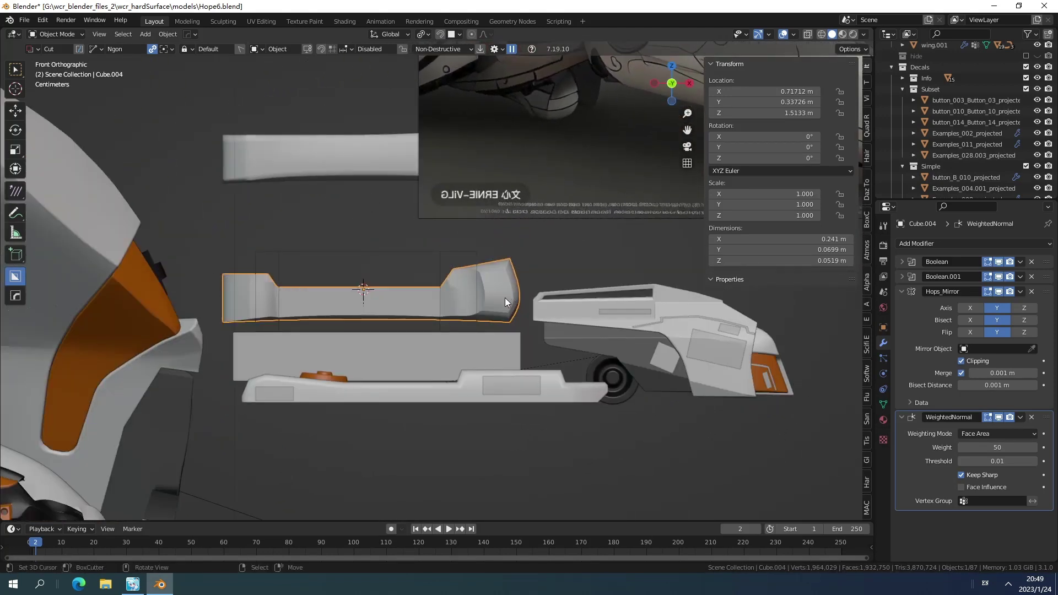
pyautogui.scroll(2, 468, 285)
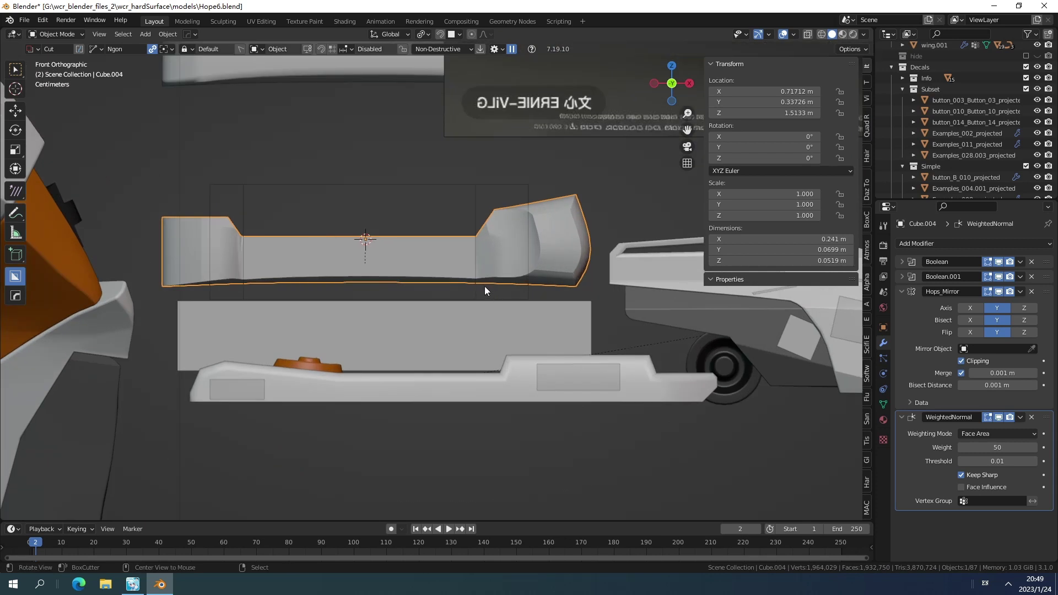
pyautogui.keyDown('shift'); pyautogui.moveTo(485, 288); pyautogui.dragTo(515, 319, button='middle'); pyautogui.keyUp('shift')
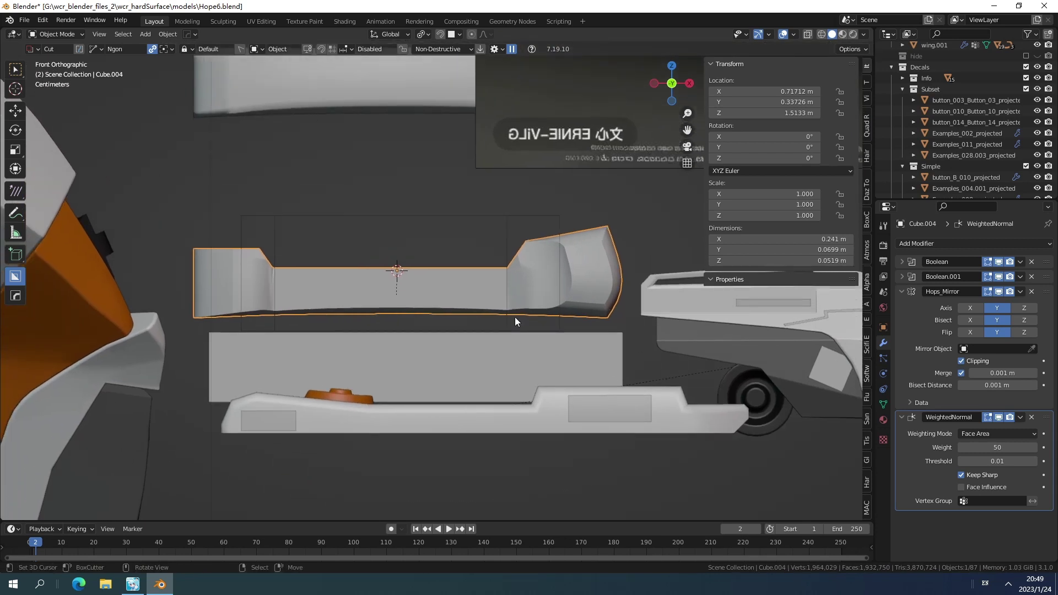
pyautogui.press('d')
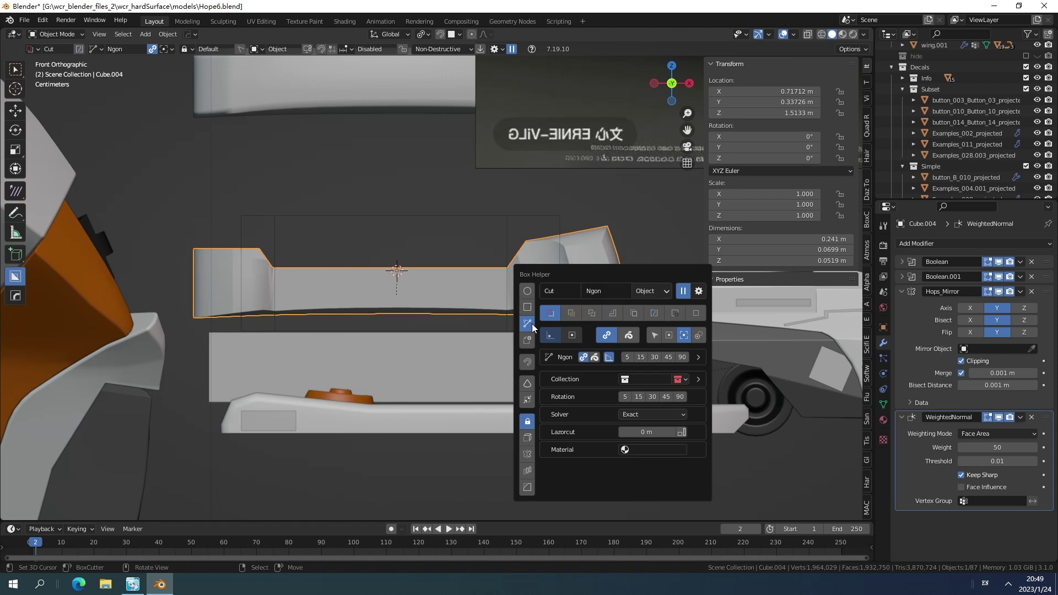
pyautogui.click(572, 313)
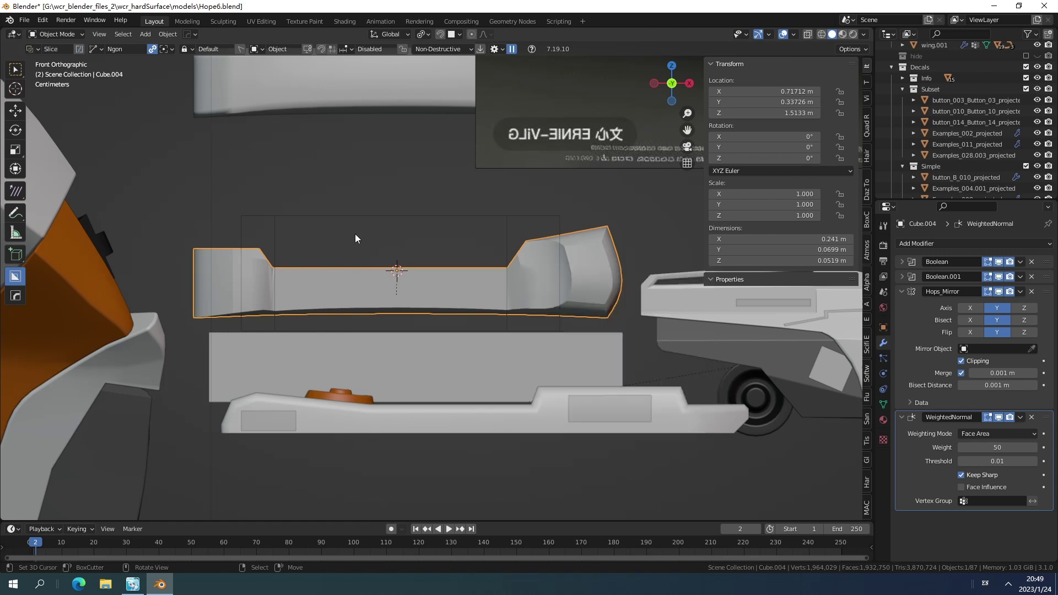
pyautogui.click(530, 325)
pyautogui.click(501, 291)
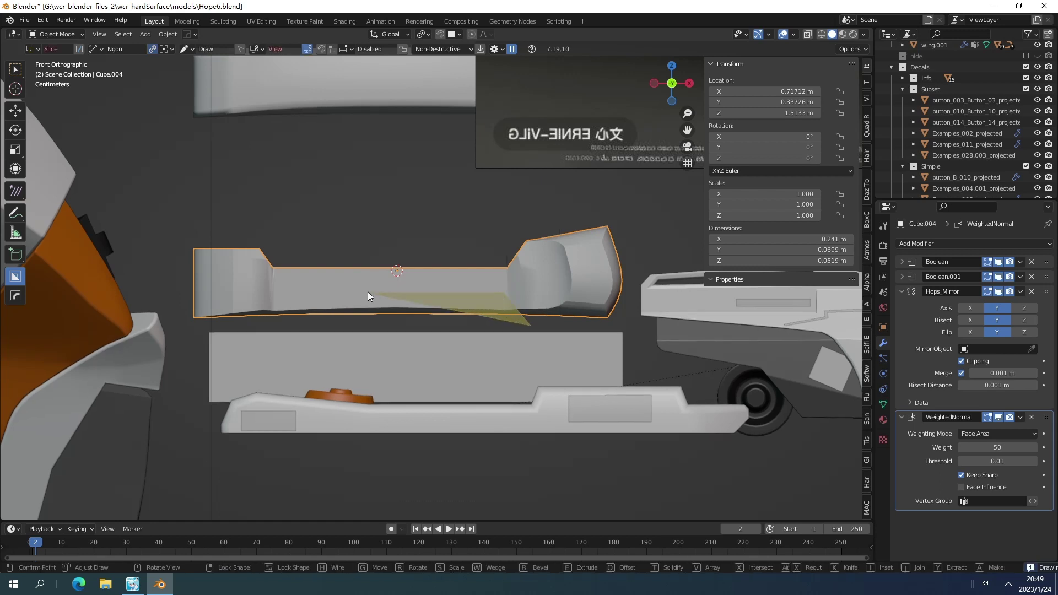
pyautogui.click(368, 293)
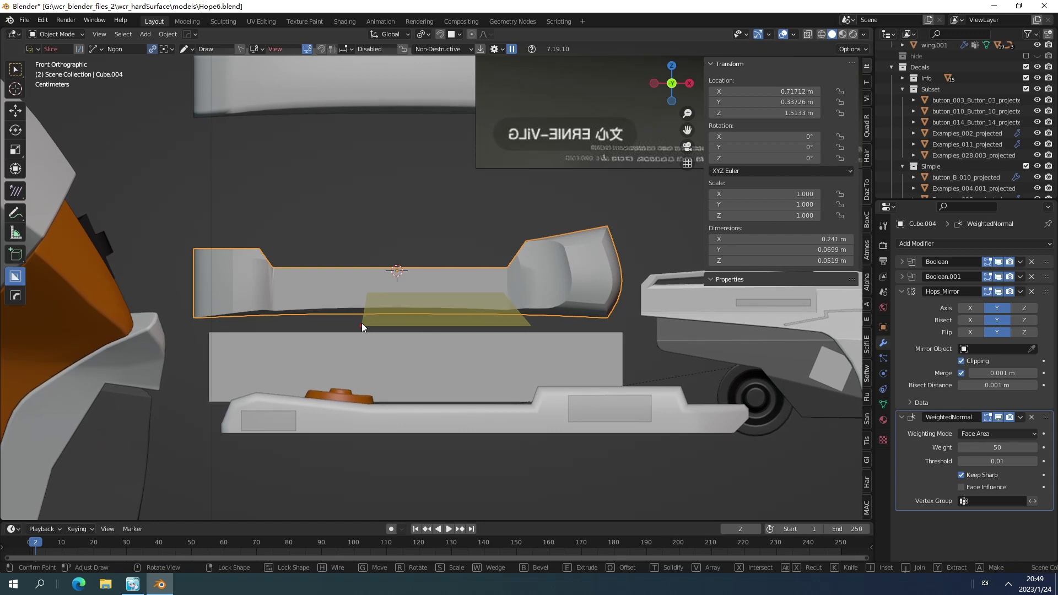
pyautogui.press('e')
pyautogui.moveTo(362, 323)
pyautogui.mouseDown(button='middle')
pyautogui.moveTo(286, 319)
pyautogui.moveTo(307, 321)
pyautogui.mouseUp(button='middle')
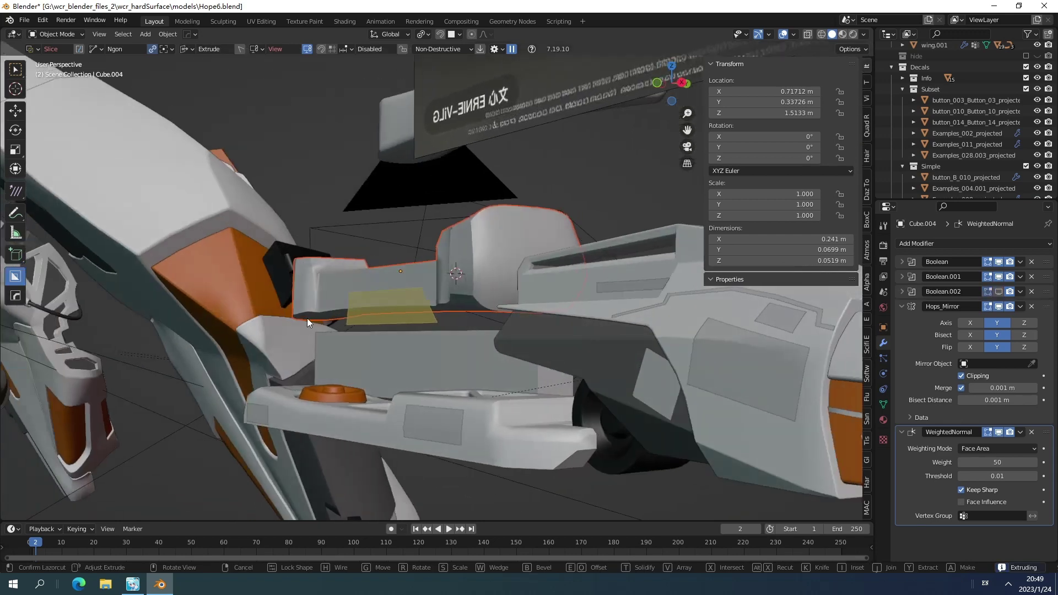